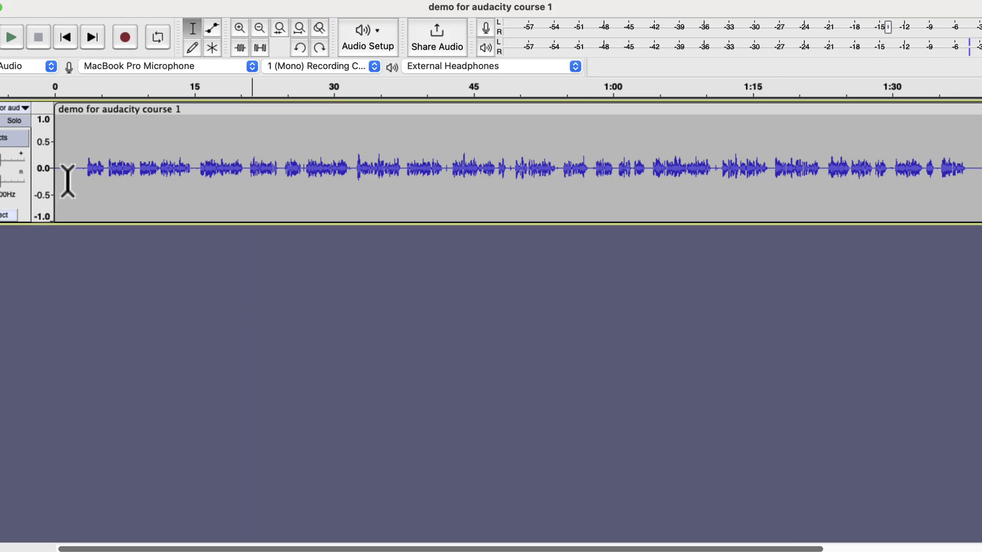
Play the original recording from its beginning for about nine seconds, then stop it
{"action": "left_click", "coordinate": [74, 165]}
{"action": "key", "text": "space"}
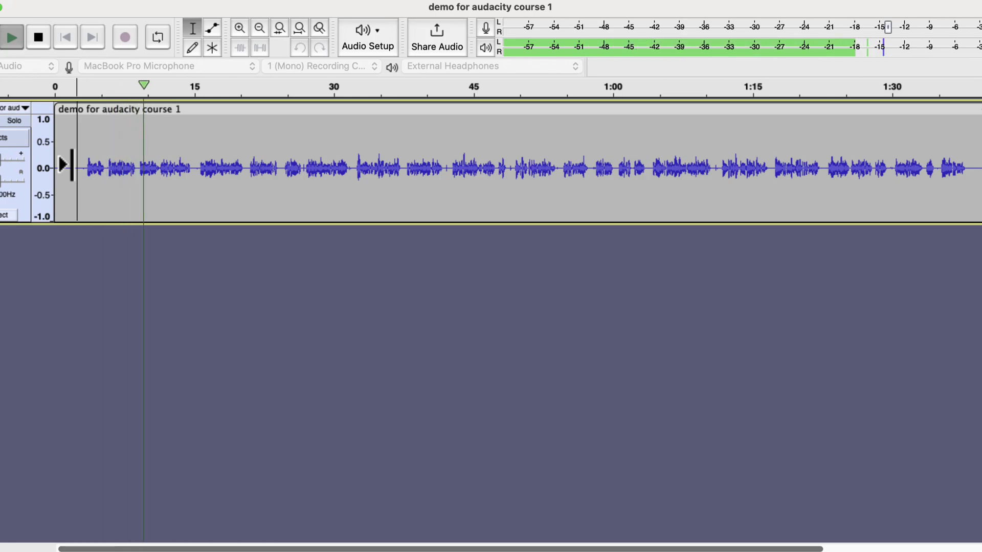
{"action": "key", "text": "space"}
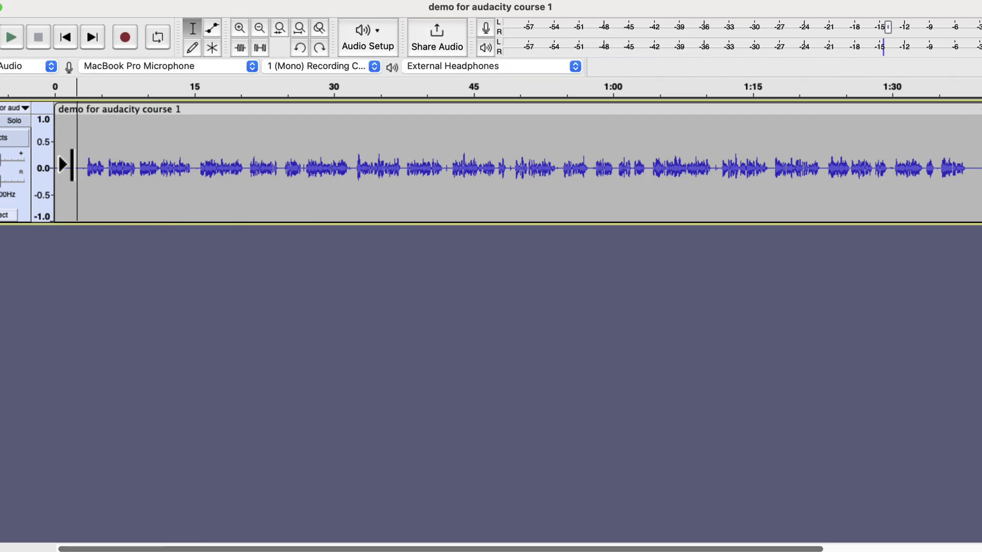
Open Adobe Podcast's Enhance Speech tool in Chrome and bring up the Sample recording folder
{"action": "key", "text": "super+Tab"}
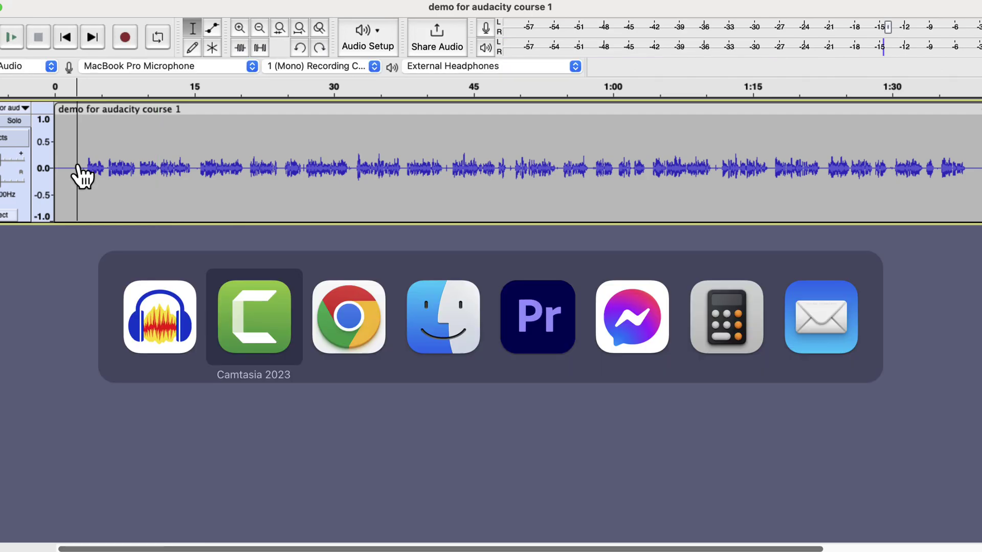
{"action": "key", "text": "super+Tab"}
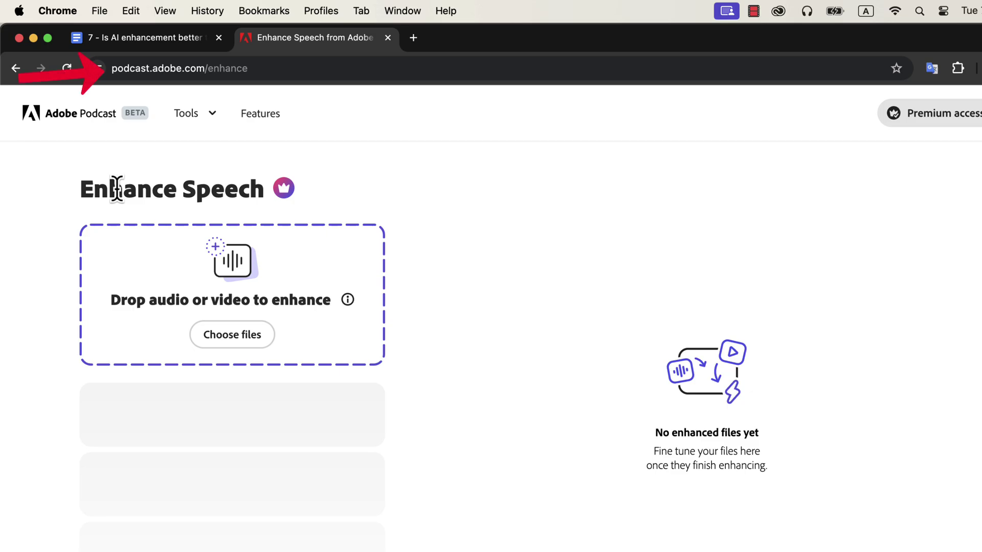
{"action": "left_click", "coordinate": [207, 115]}
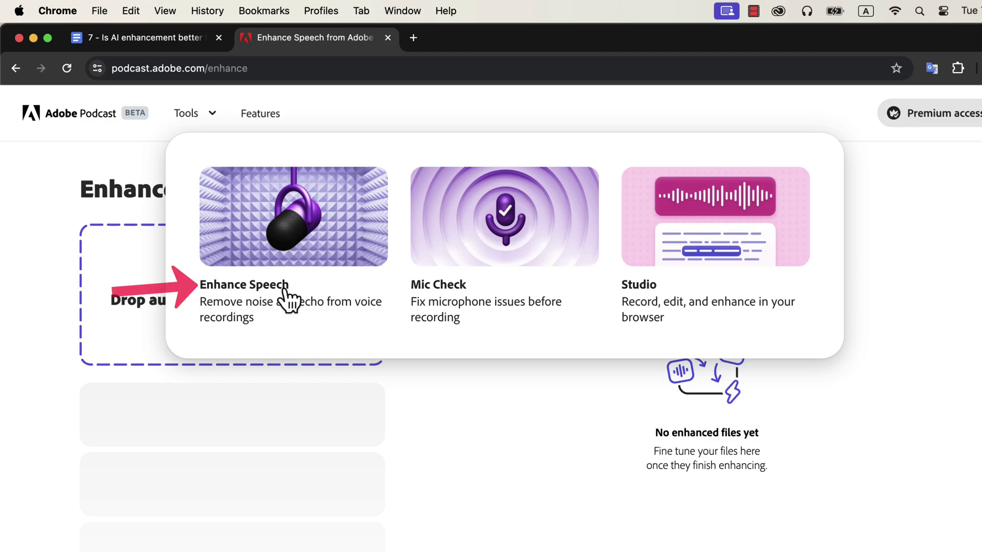
{"action": "key", "text": "super+Tab"}
{"action": "key", "text": "super+Tab"}
{"action": "key", "text": "super+Tab"}
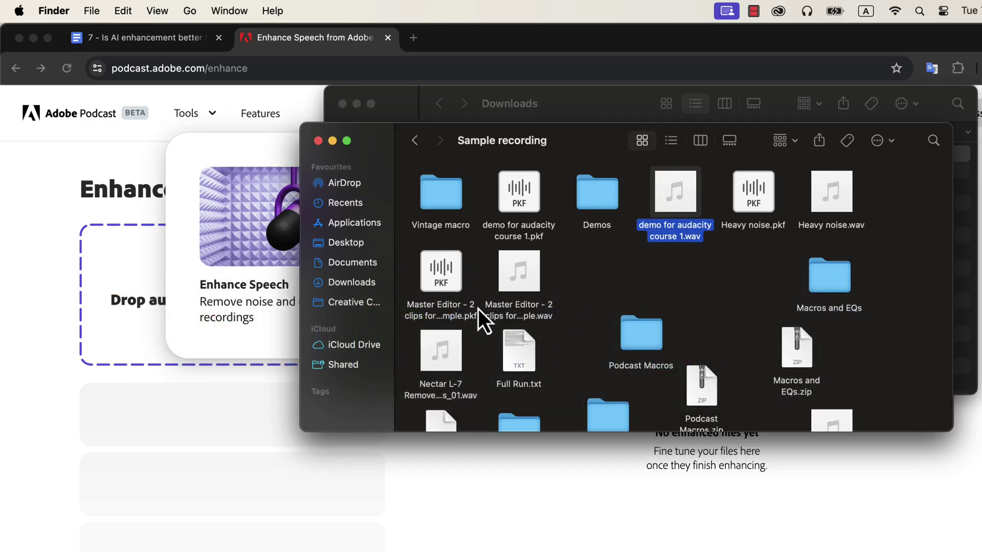
Enhance demo for audacity course 1.wav at 90% strength and download the enhanced copy
{"action": "left_click_drag", "start_coordinate": [689, 230], "coordinate": [133, 347]}
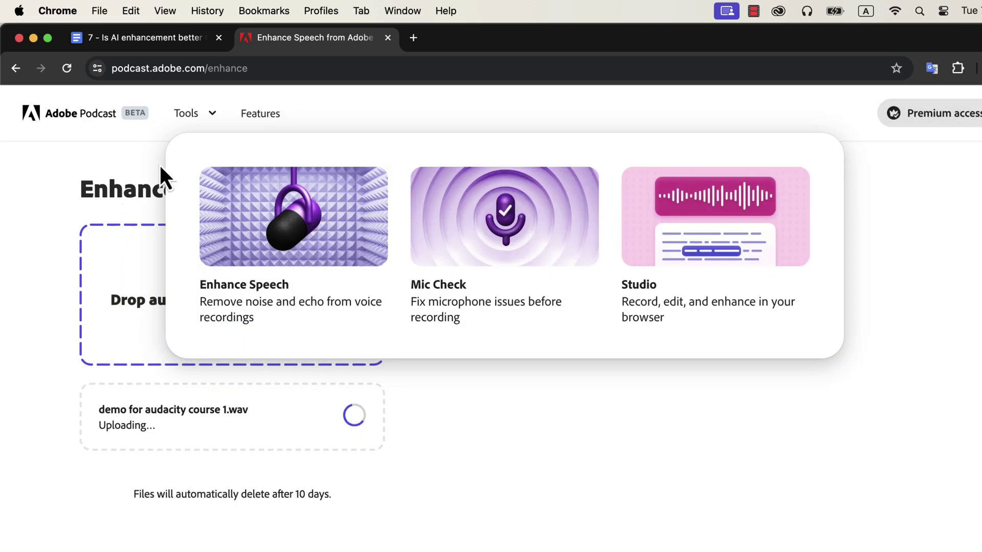
{"action": "left_click", "coordinate": [186, 121]}
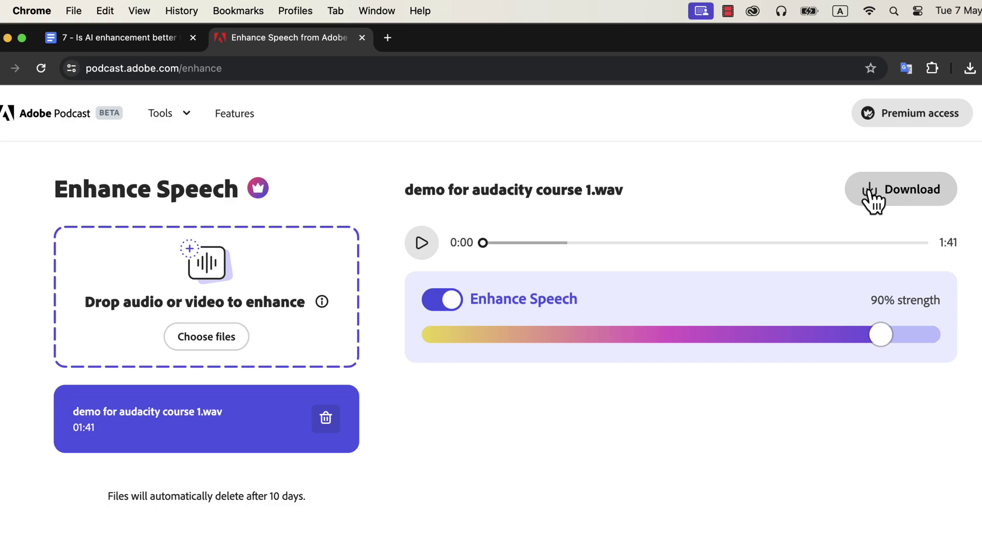
{"action": "left_click", "coordinate": [869, 192]}
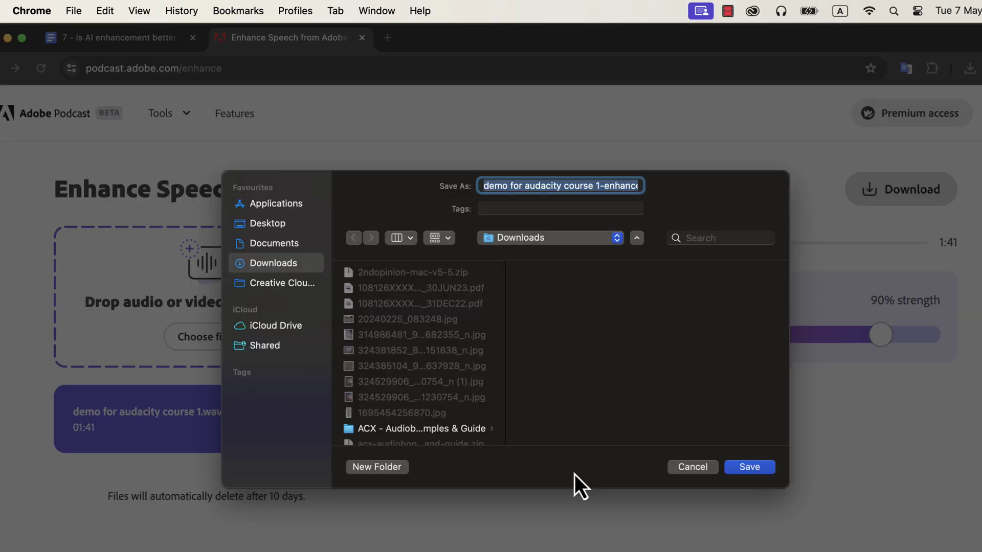
Save the enhanced-90p WAV to Downloads and import it into Audacity as a second track
{"action": "key", "text": "Return"}
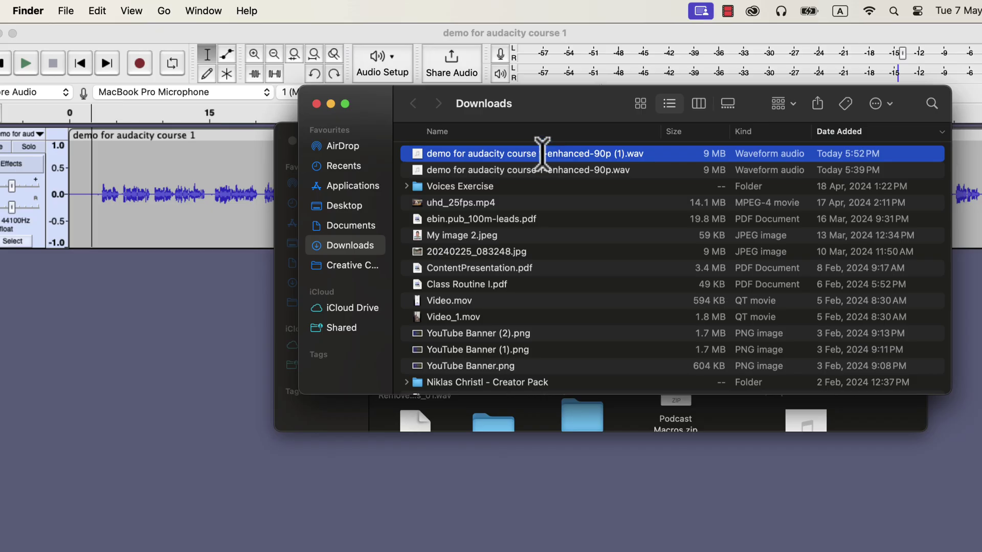
{"action": "left_click_drag", "start_coordinate": [541, 151], "coordinate": [178, 318]}
{"action": "left_click", "coordinate": [178, 317]}
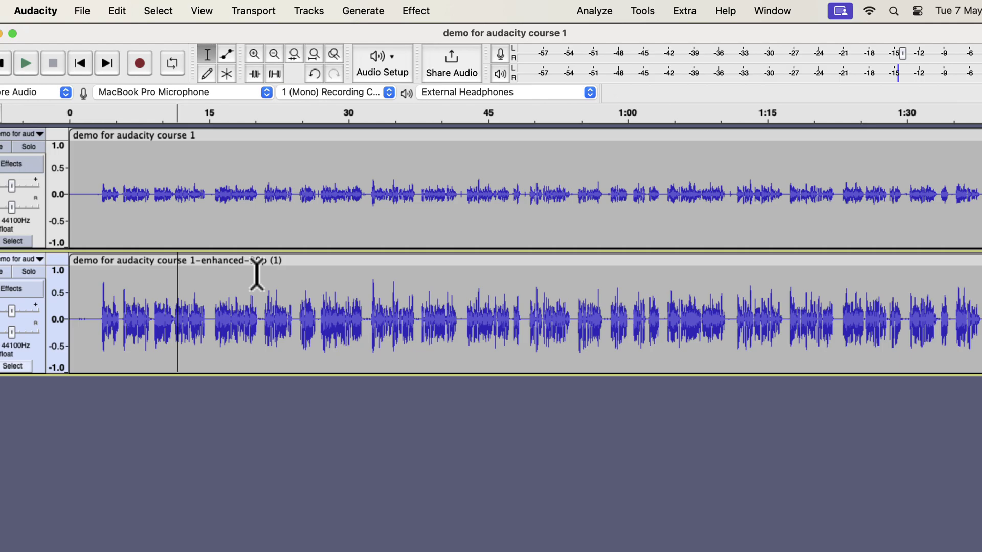
Select the whole original voice track and bring up Tools > Apply Macro
{"action": "double_click", "coordinate": [247, 186]}
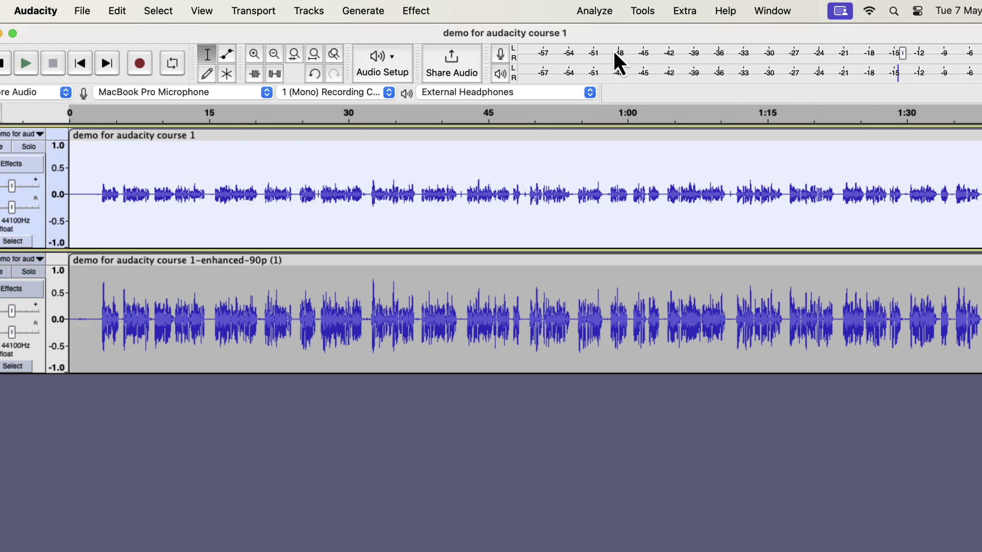
{"action": "left_click", "coordinate": [644, 11]}
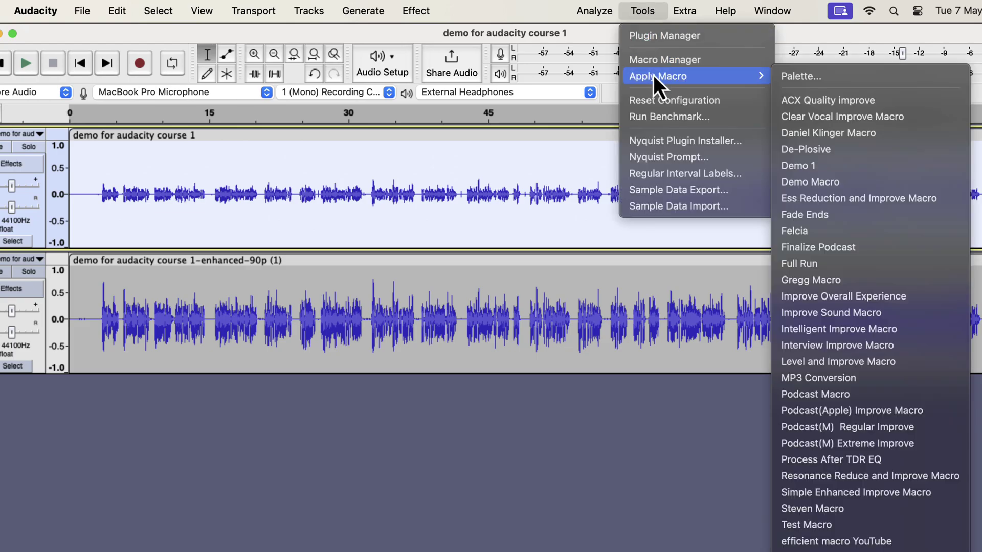
{"action": "mouse_move", "coordinate": [652, 76]}
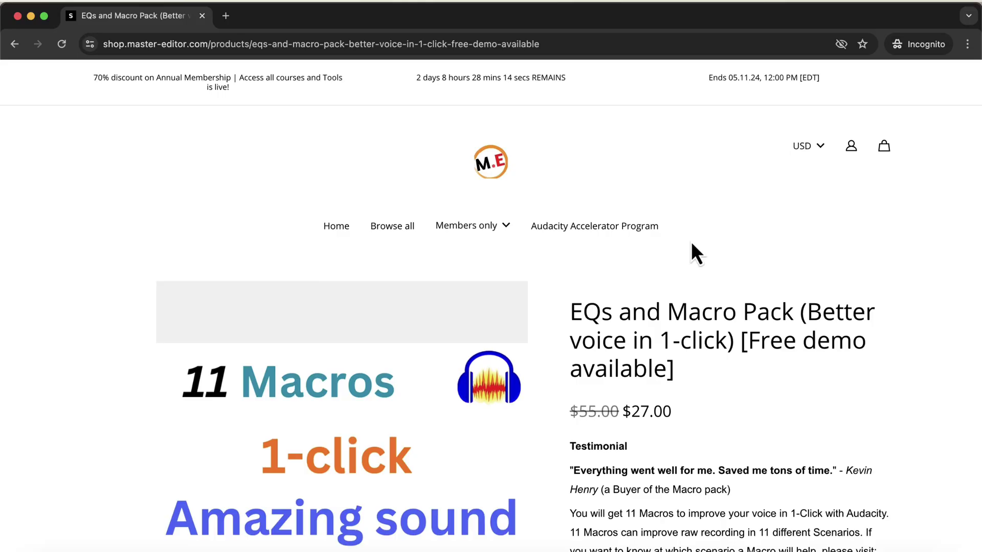
{"action": "scroll", "coordinate": [691, 244], "scroll_direction": "down", "scroll_amount": 1}
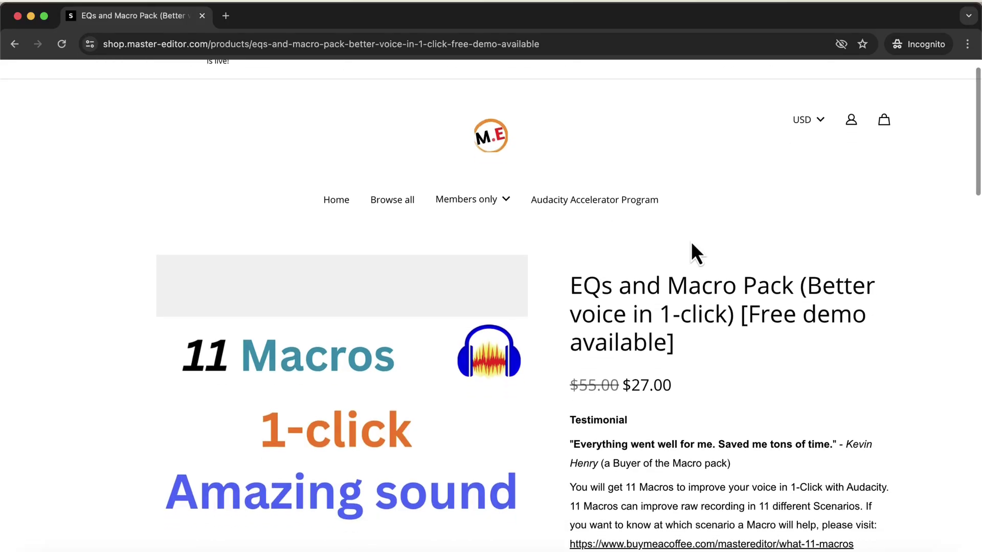
{"action": "scroll", "coordinate": [691, 245], "scroll_direction": "down", "scroll_amount": 5}
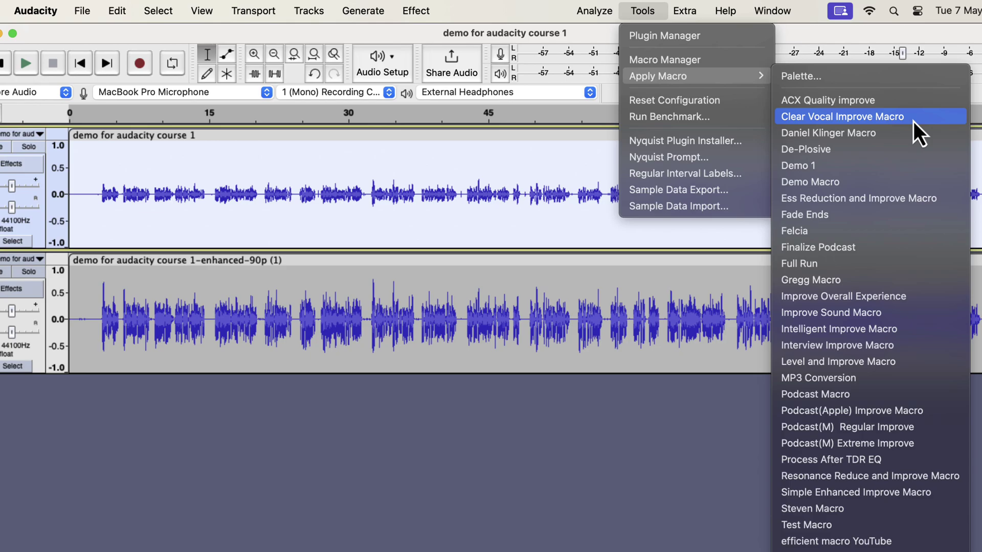
Apply the Clear Vocal Improve Macro to the original voice track
{"action": "left_click", "coordinate": [913, 121]}
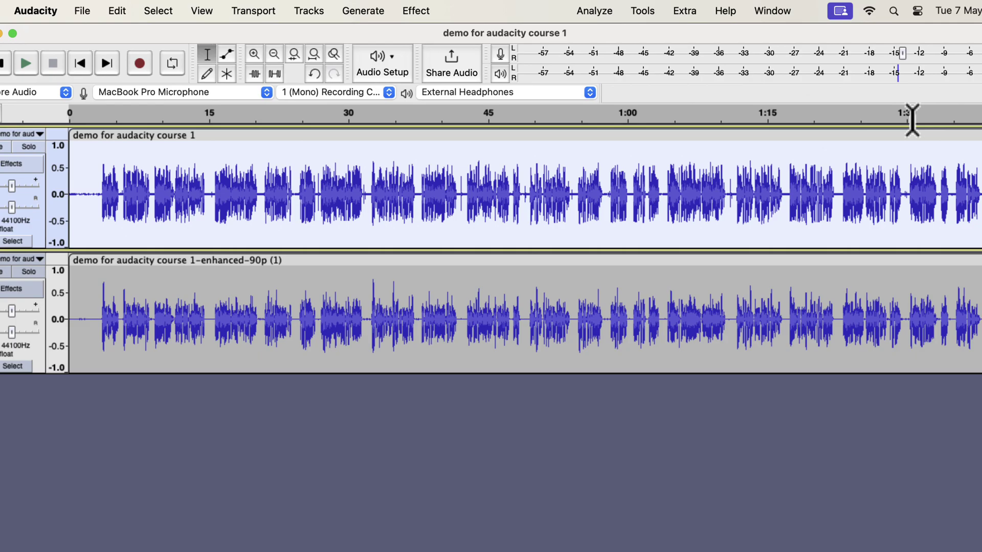
Run ACX Check on the enhanced track: peak −2.55 dB and noise floor −58.09 dB fail
{"action": "left_click", "coordinate": [194, 306]}
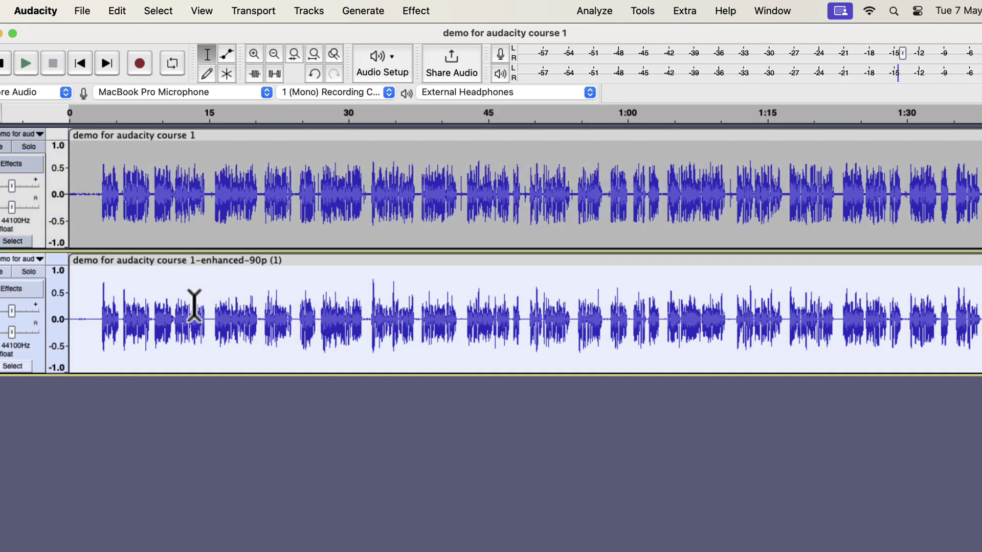
{"action": "left_click", "coordinate": [590, 12]}
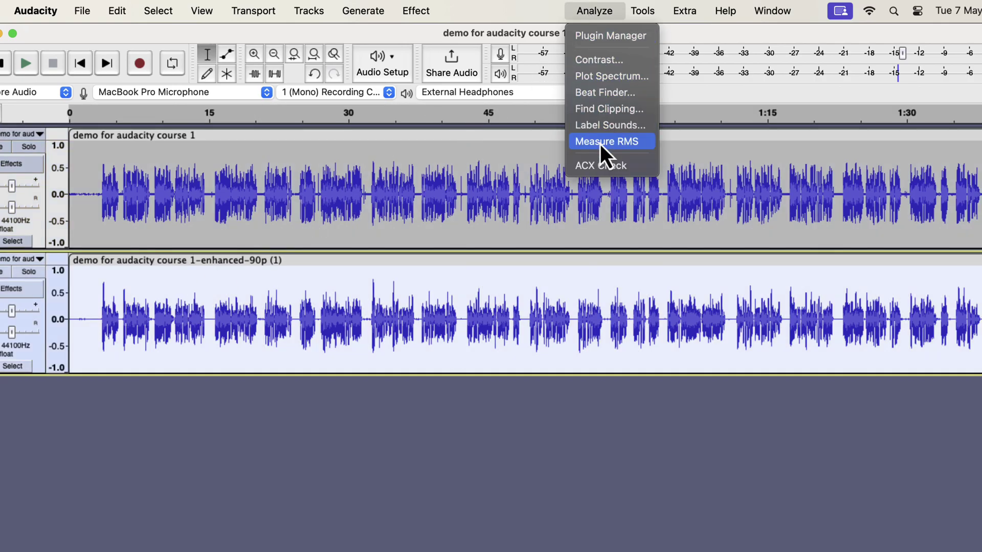
{"action": "left_click", "coordinate": [600, 162]}
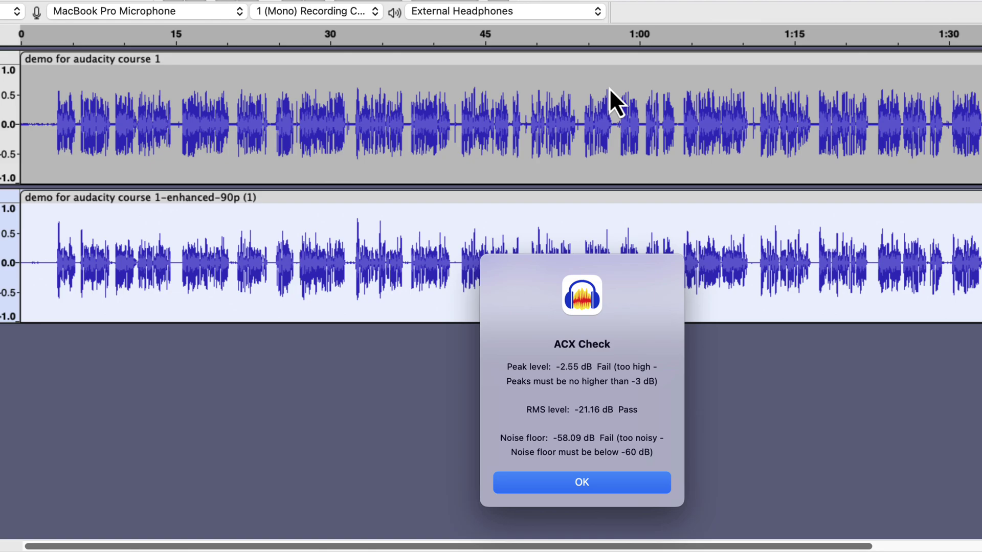
{"action": "left_click", "coordinate": [531, 482]}
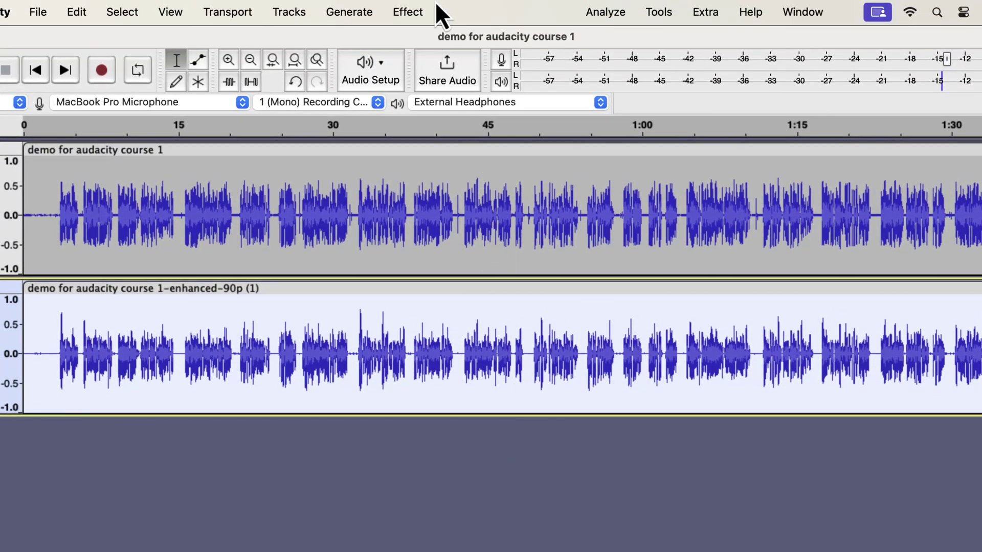
Normalize the enhanced track to a −3.0 dB peak
{"action": "left_click", "coordinate": [419, 12]}
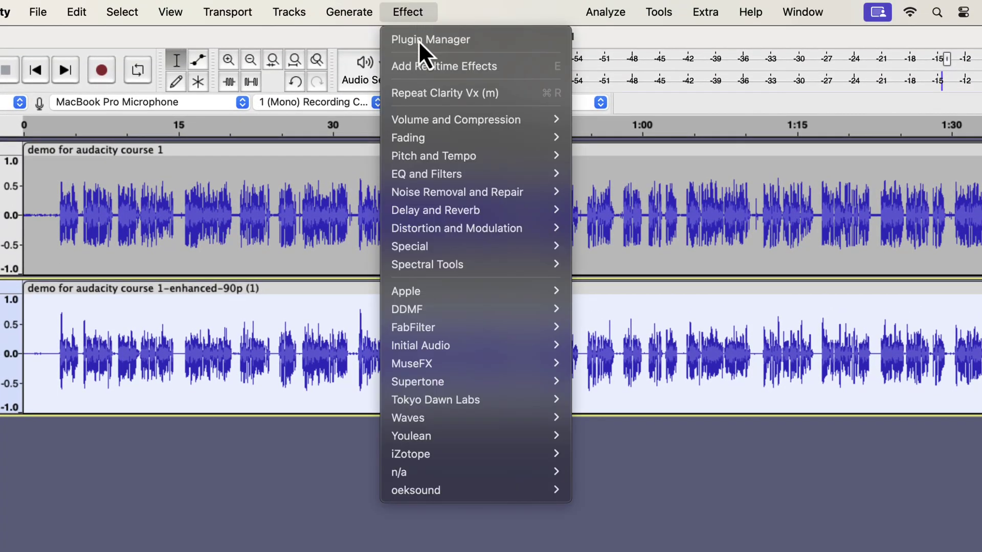
{"action": "mouse_move", "coordinate": [438, 122]}
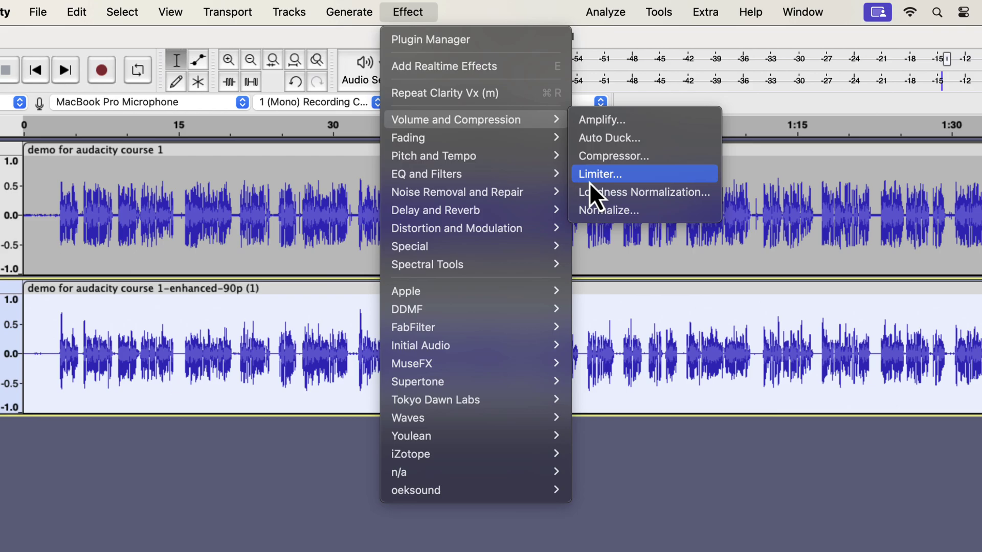
{"action": "left_click", "coordinate": [590, 211]}
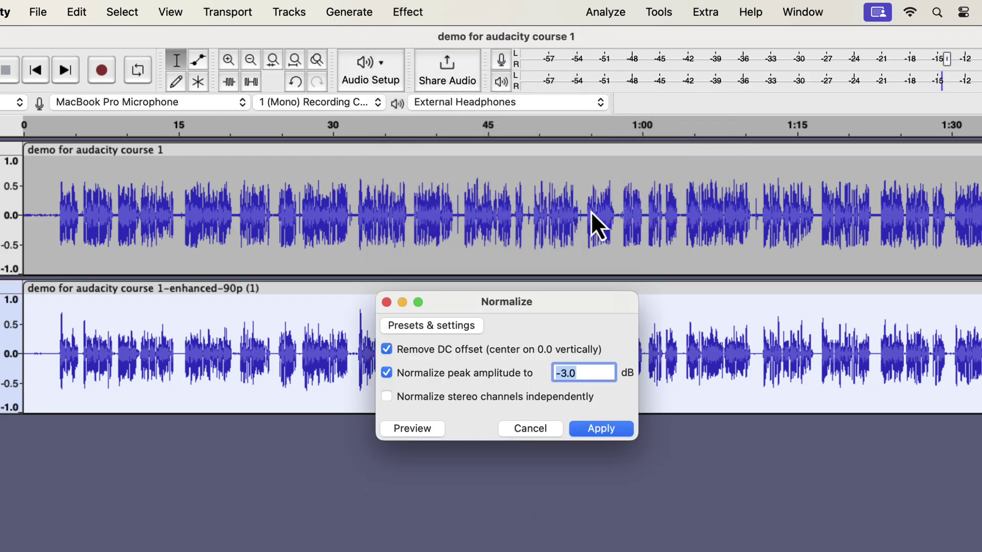
{"action": "left_click", "coordinate": [596, 433]}
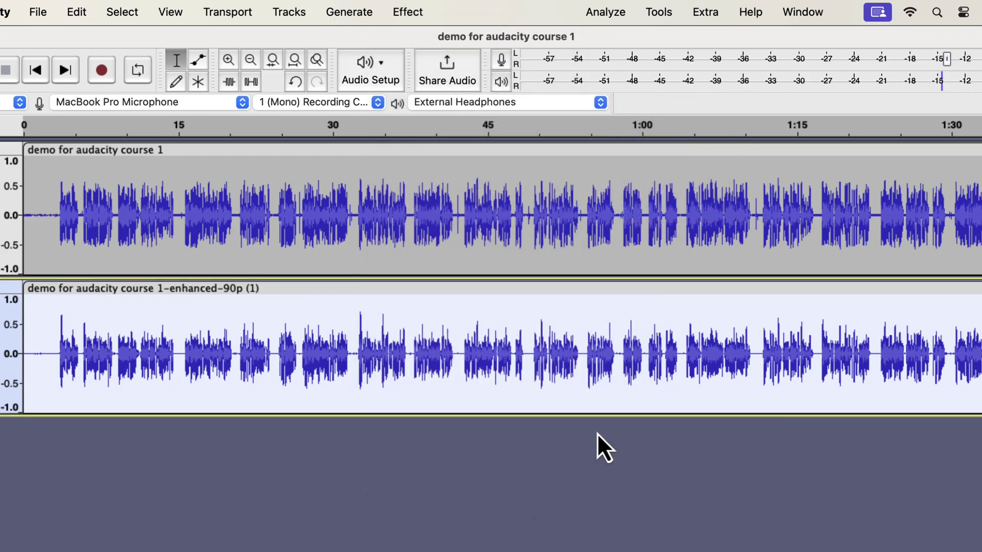
Re-run ACX Check on the enhanced track: peak and RMS pass, noise floor −58.55 dB fails
{"action": "left_click", "coordinate": [621, 12]}
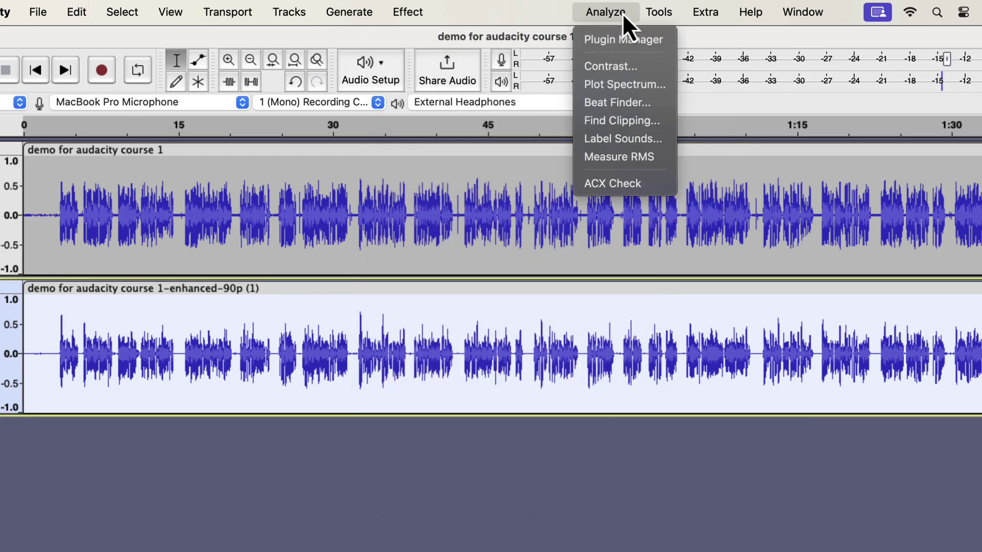
{"action": "left_click", "coordinate": [620, 181]}
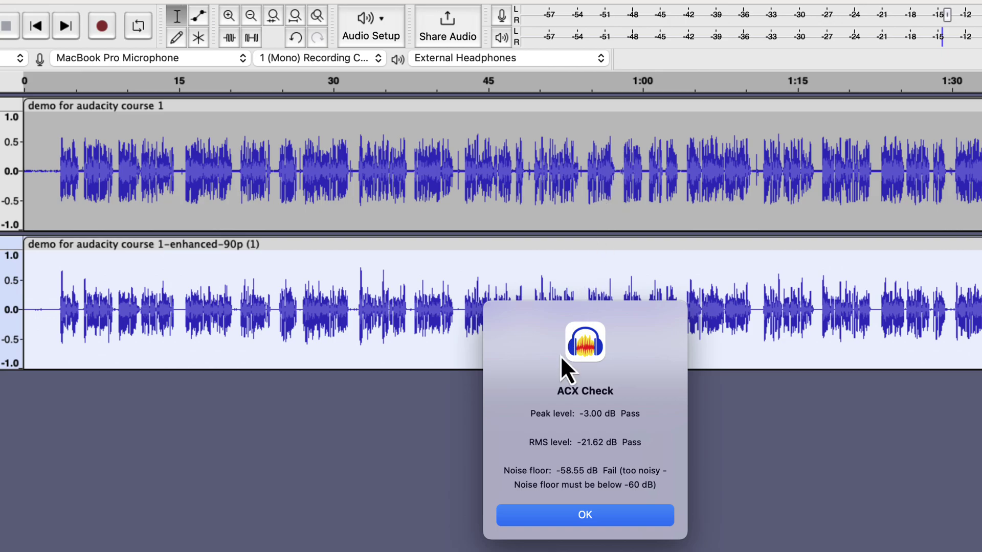
{"action": "left_click", "coordinate": [520, 513]}
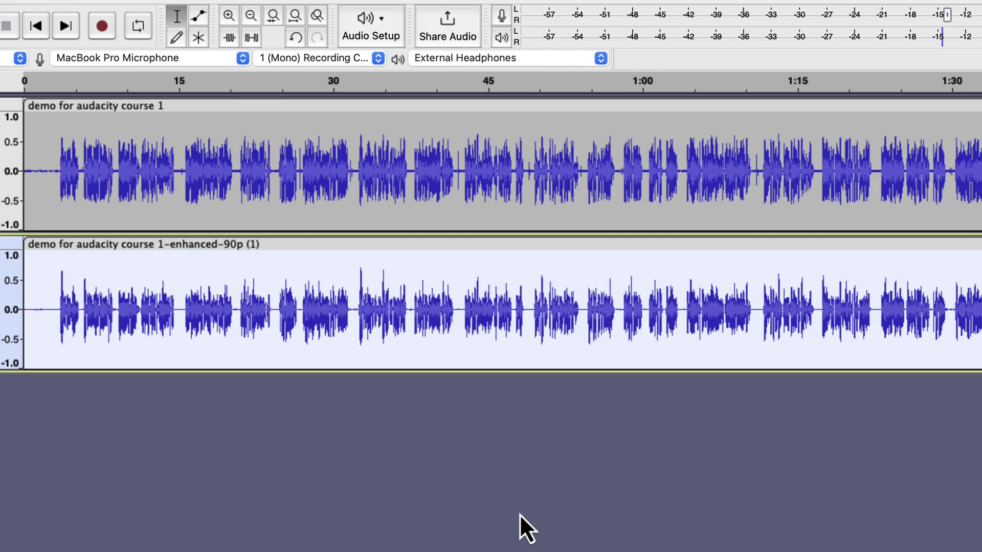
ACX-check the original track (noise floor −53.18 dB fails), then select its silent first two seconds
{"action": "left_click", "coordinate": [309, 169]}
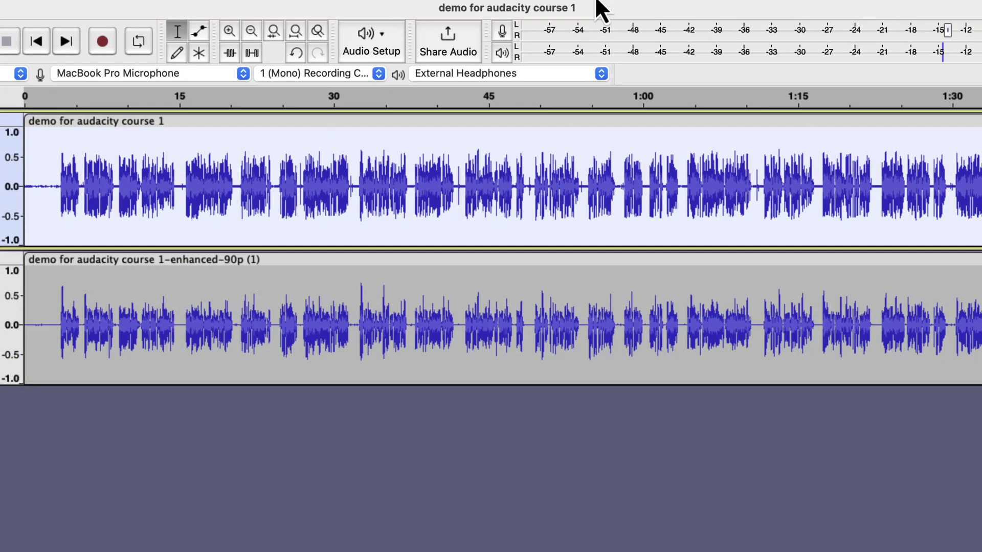
{"action": "left_click", "coordinate": [606, 11]}
{"action": "left_click", "coordinate": [610, 180]}
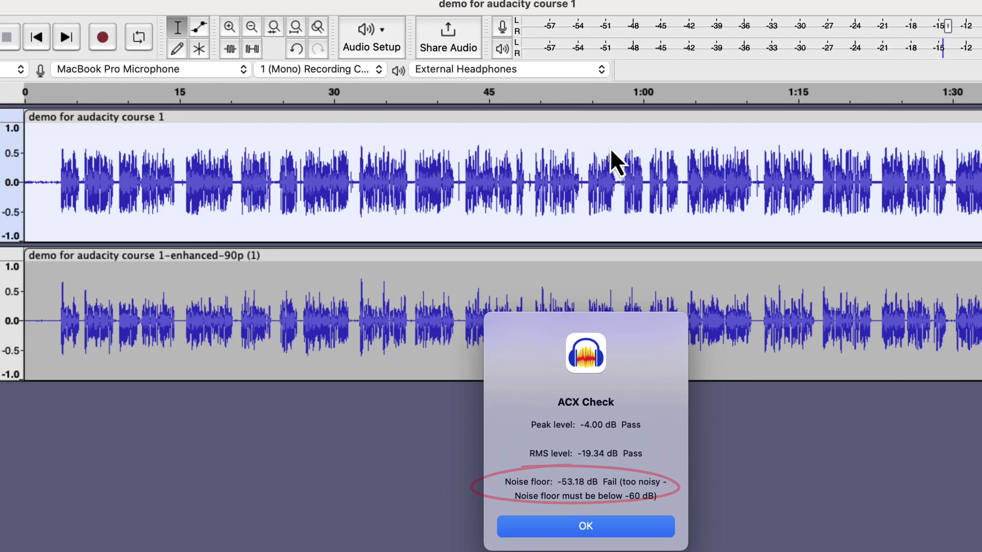
{"action": "left_click", "coordinate": [529, 527]}
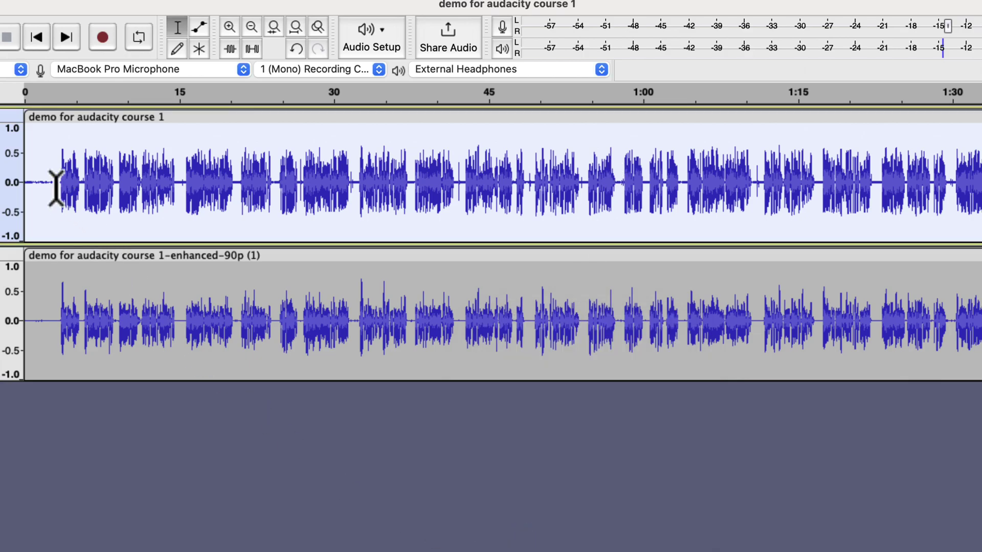
{"action": "left_click_drag", "start_coordinate": [56, 184], "coordinate": [19, 172]}
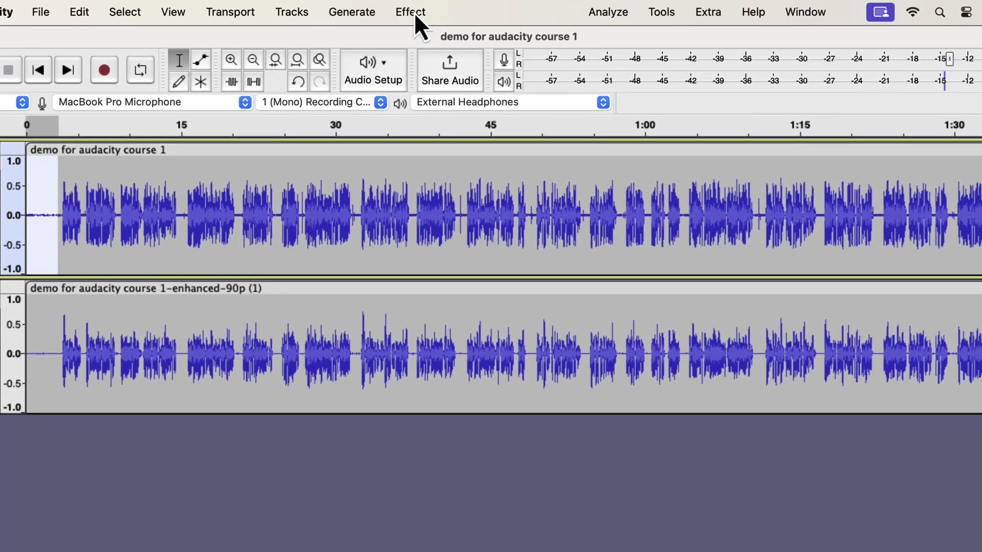
{"action": "left_click", "coordinate": [414, 12]}
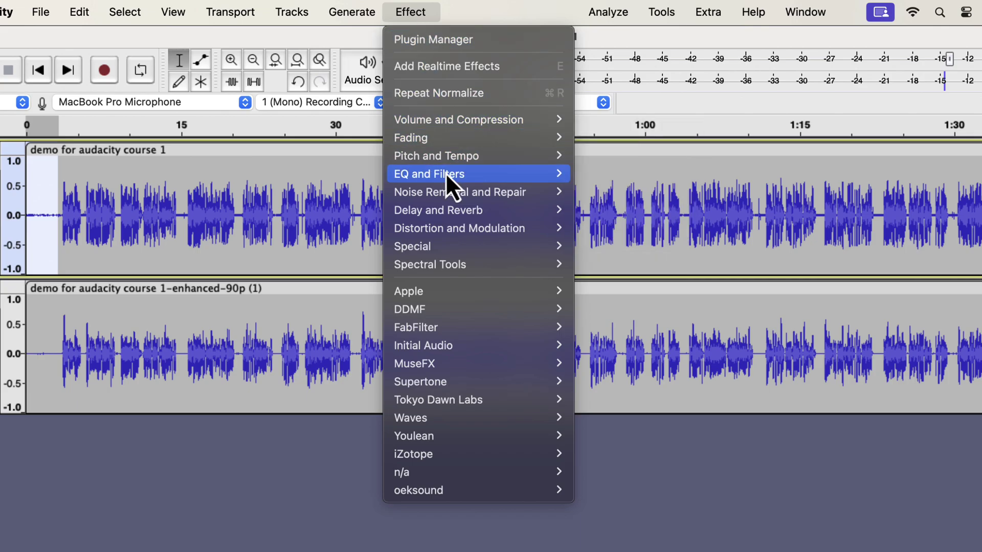
Capture a noise profile from the selected opening silence with Noise Reduction
{"action": "mouse_move", "coordinate": [446, 187]}
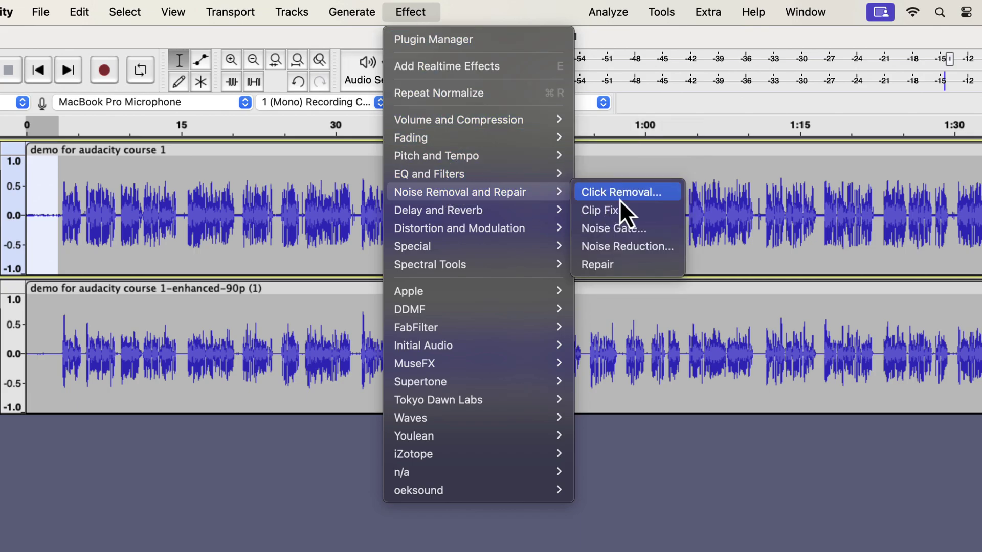
{"action": "left_click", "coordinate": [613, 246]}
{"action": "left_click", "coordinate": [528, 292]}
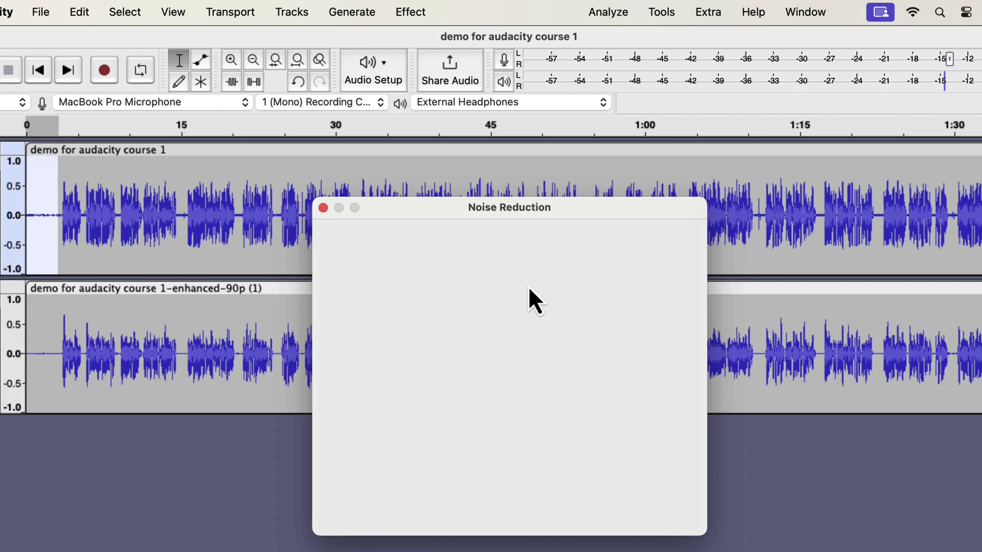
Apply 10 dB of noise reduction to the whole original clip
{"action": "double_click", "coordinate": [437, 228]}
{"action": "left_click", "coordinate": [404, 10]}
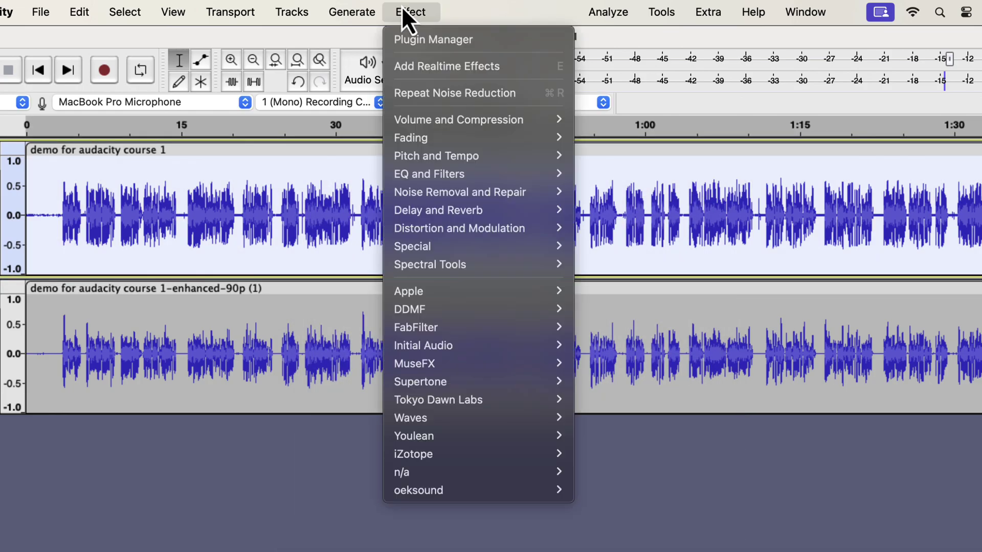
{"action": "mouse_move", "coordinate": [539, 193]}
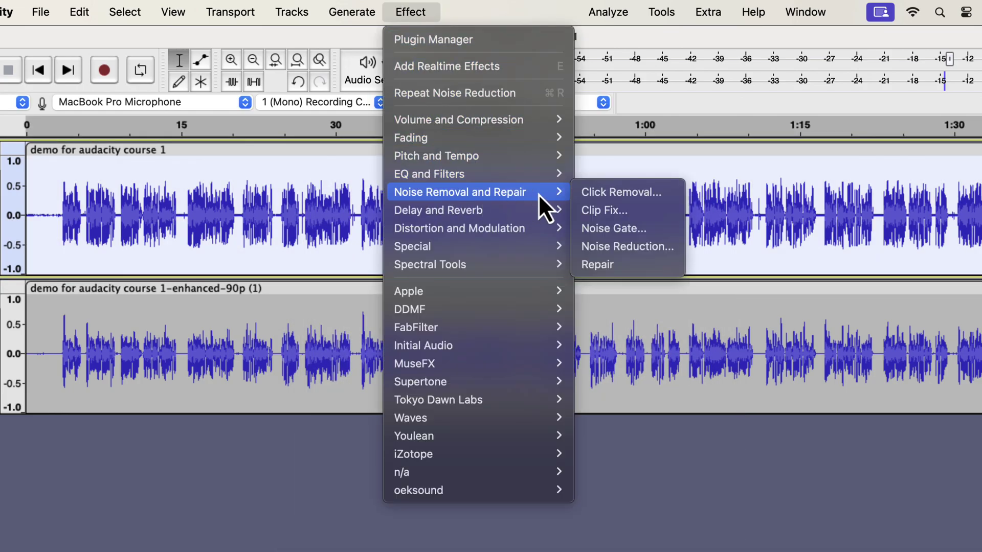
{"action": "left_click", "coordinate": [596, 247]}
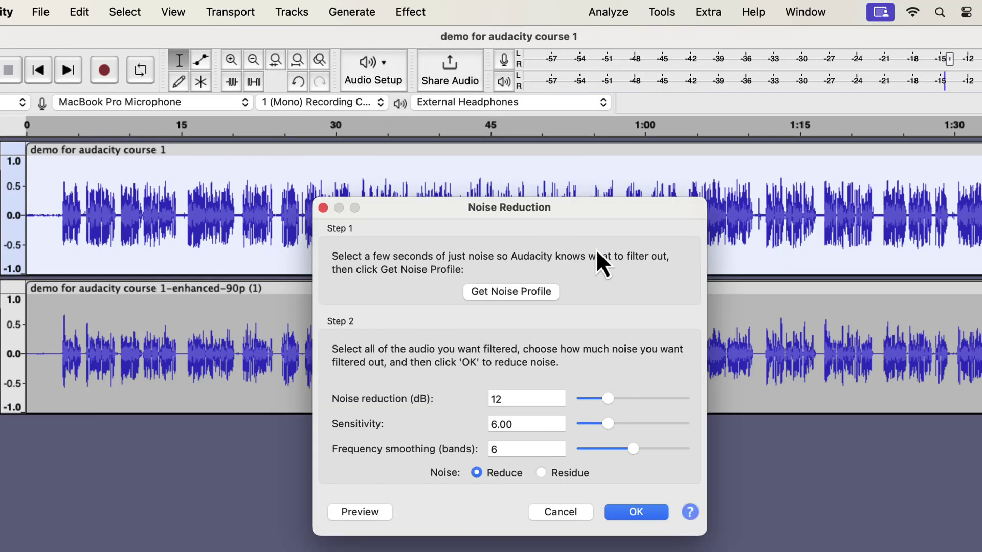
{"action": "left_click_drag", "start_coordinate": [607, 398], "coordinate": [603, 397]}
{"action": "left_click", "coordinate": [618, 514]}
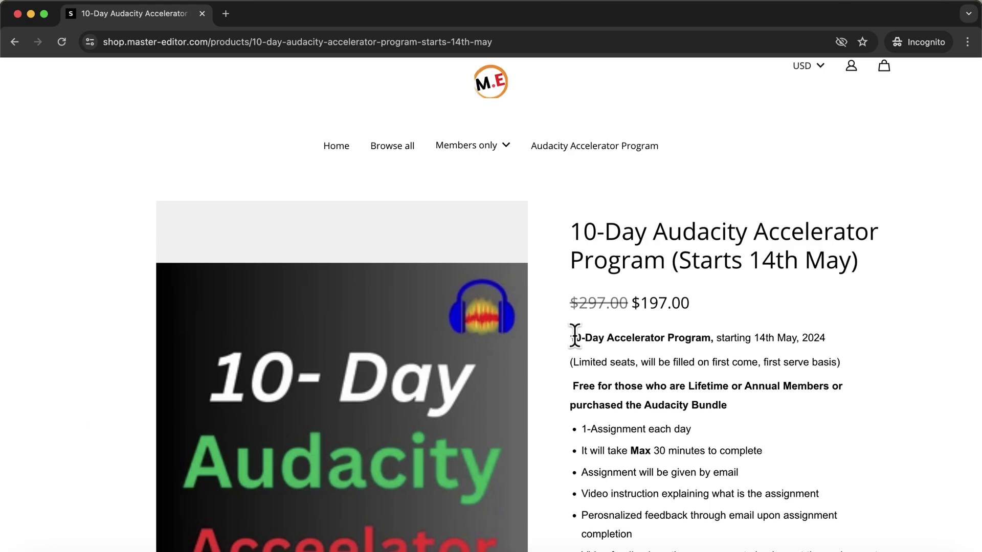
Highlight the Accelerator Program's start date, 30-minute daily commitment, and daily emailed assignment lines
{"action": "left_click_drag", "start_coordinate": [575, 336], "coordinate": [818, 334]}
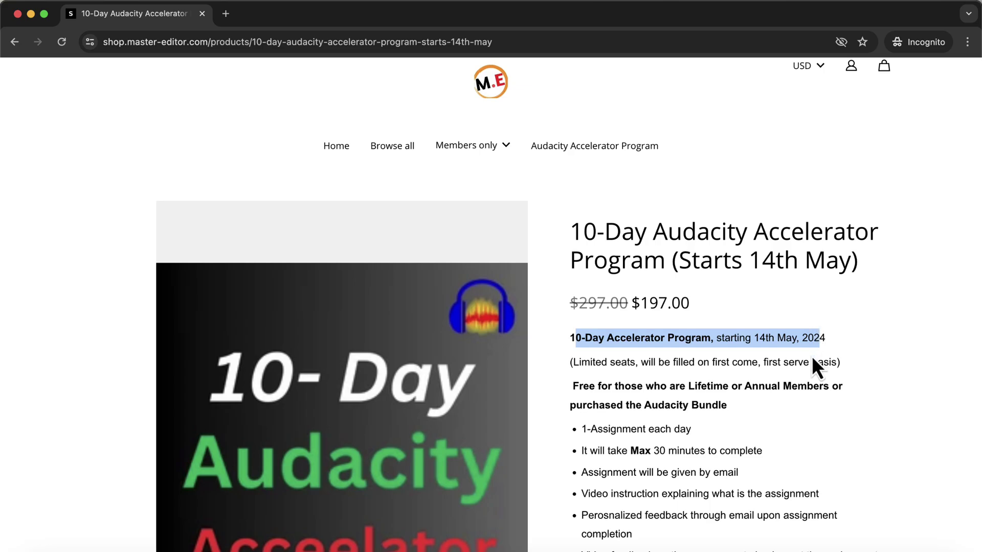
{"action": "scroll", "coordinate": [812, 358], "scroll_direction": "down", "scroll_amount": 4}
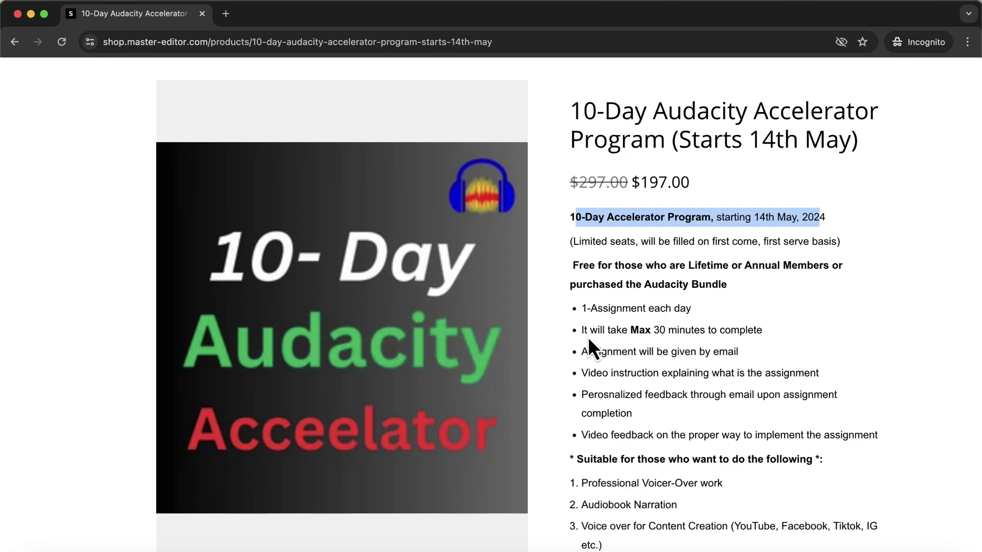
{"action": "left_click_drag", "start_coordinate": [581, 333], "coordinate": [739, 327]}
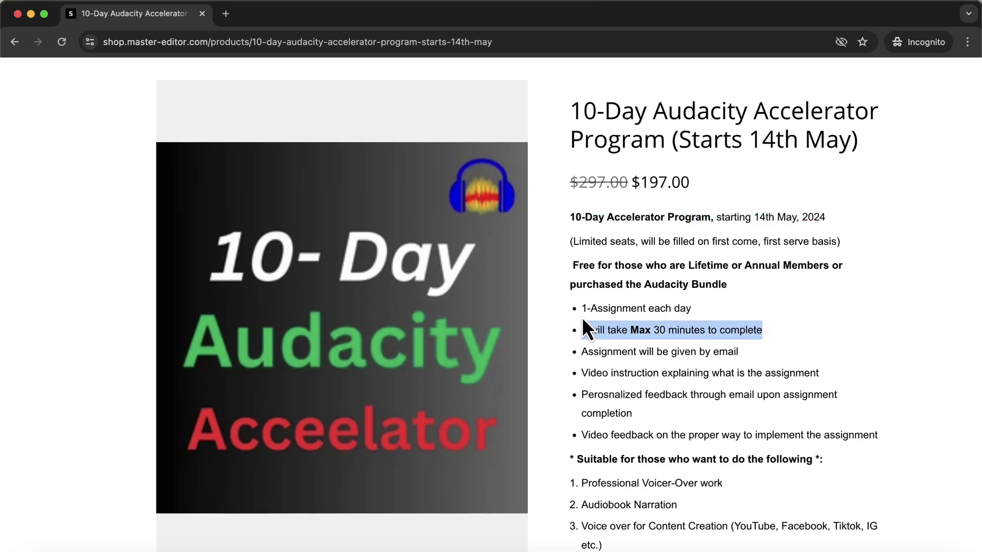
{"action": "left_click_drag", "start_coordinate": [582, 310], "coordinate": [698, 312]}
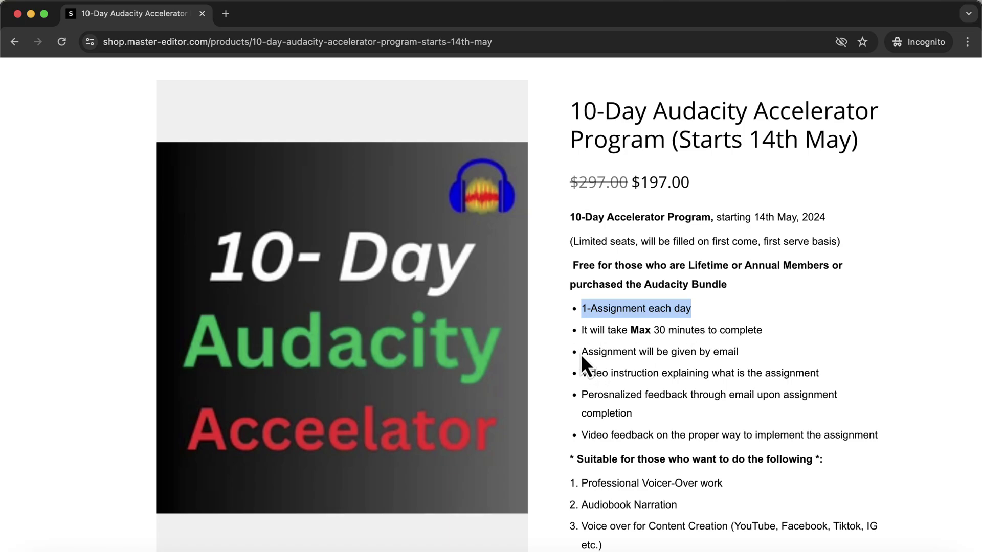
{"action": "left_click_drag", "start_coordinate": [580, 352], "coordinate": [746, 358]}
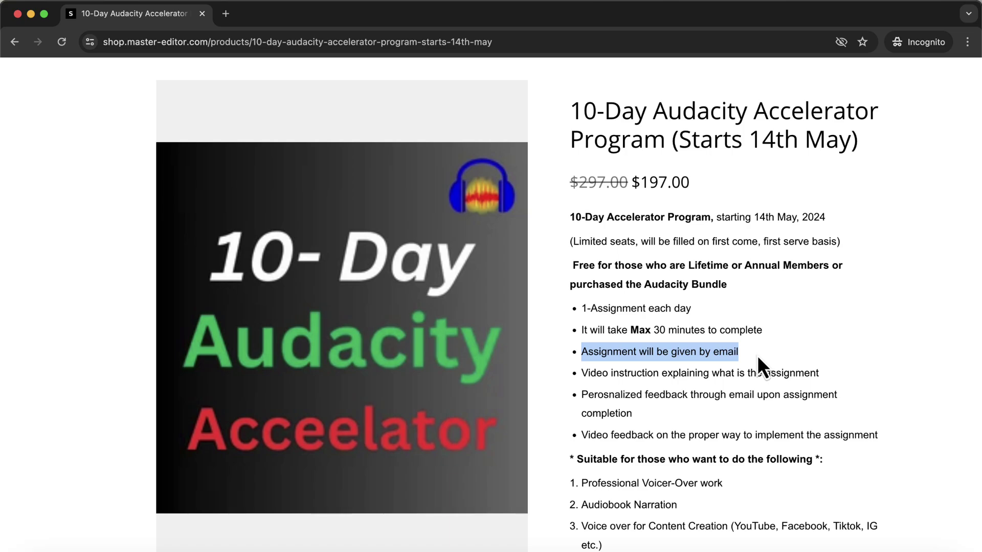
{"action": "scroll", "coordinate": [757, 358], "scroll_direction": "down", "scroll_amount": 4}
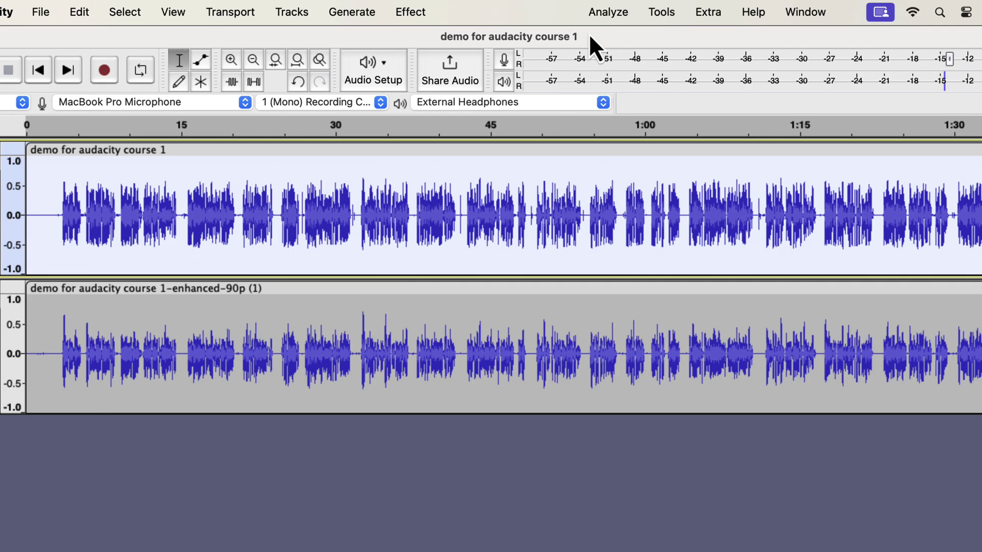
Run ACX Check on the original track: peak −3.98 dB, RMS −19.39 dB, noise floor −63.18 dB all pass
{"action": "left_click", "coordinate": [599, 10]}
{"action": "left_click", "coordinate": [629, 184]}
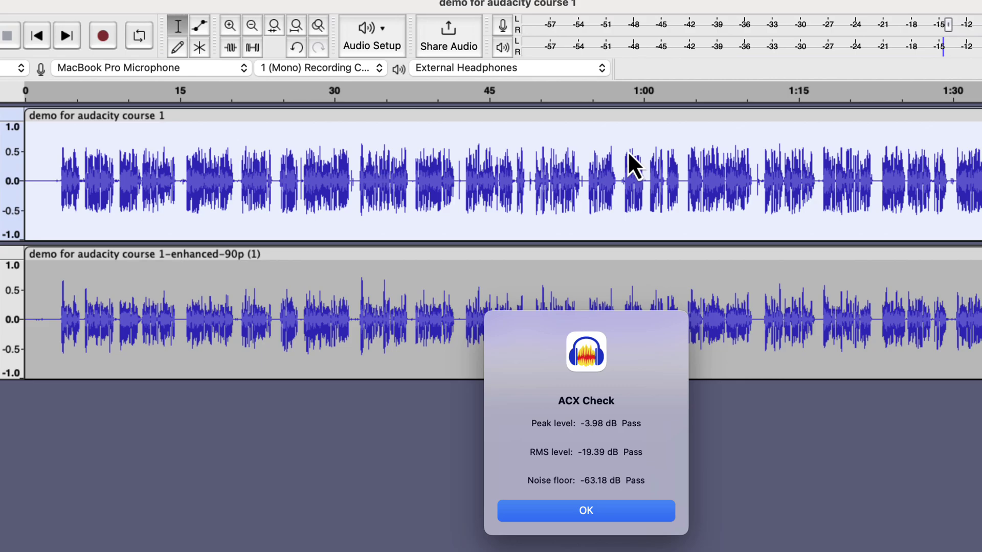
{"action": "key", "text": "Return"}
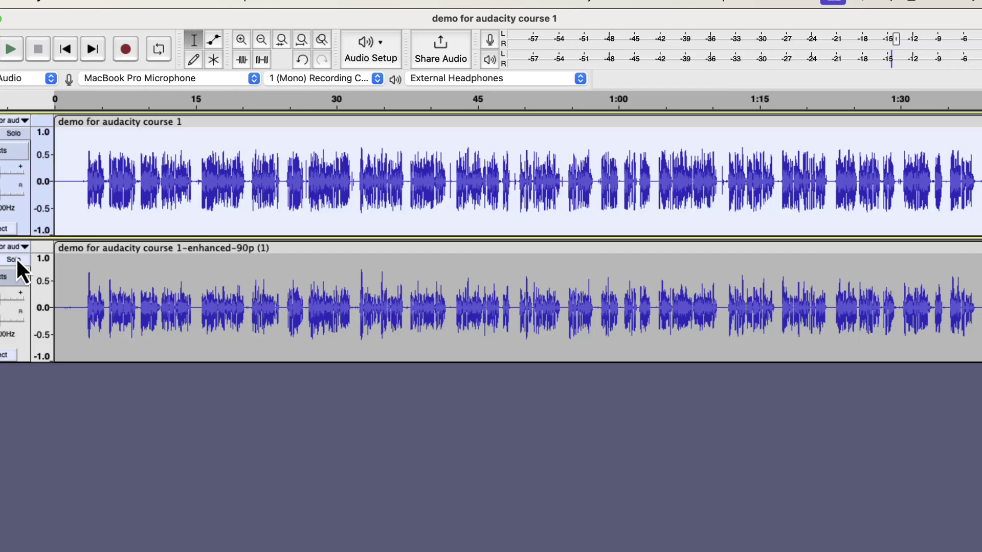
Solo the AI-enhanced track and play it from near 0:01, then stop
{"action": "left_click", "coordinate": [16, 258]}
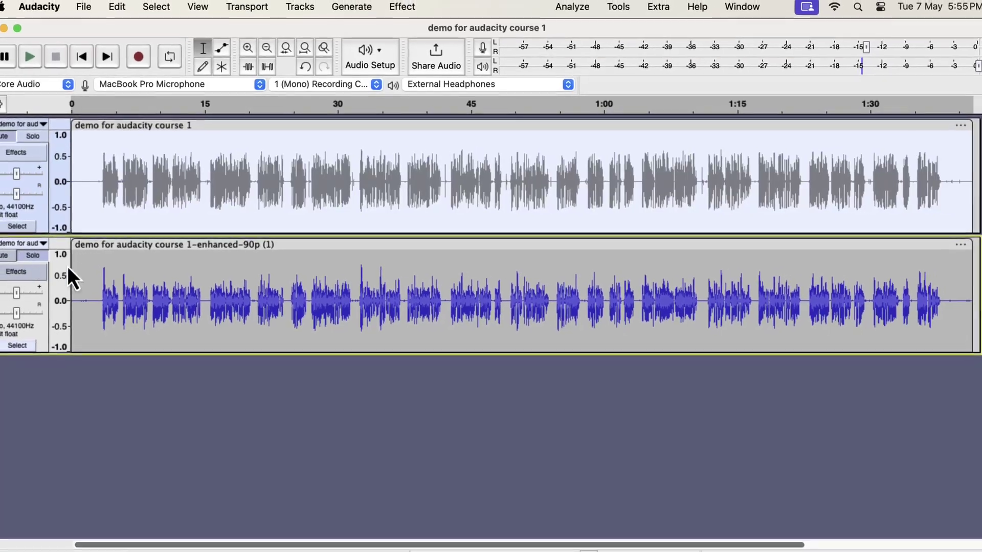
{"action": "left_click", "coordinate": [92, 273]}
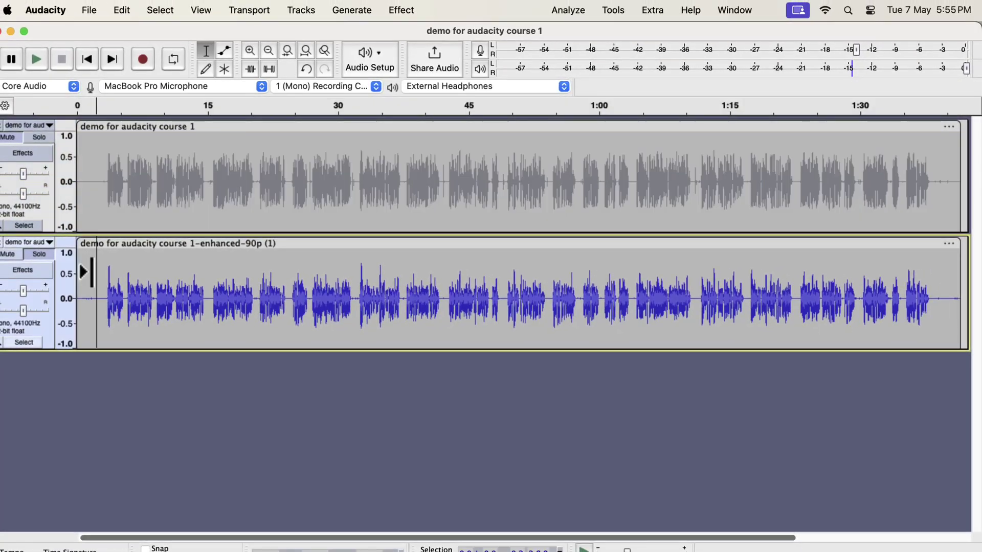
{"action": "key", "text": "space"}
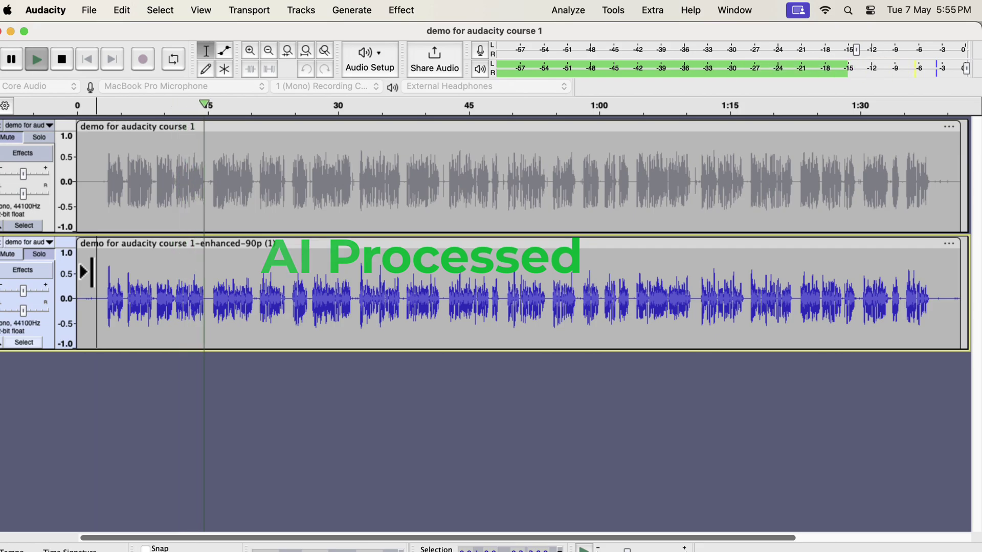
{"action": "key", "text": "space"}
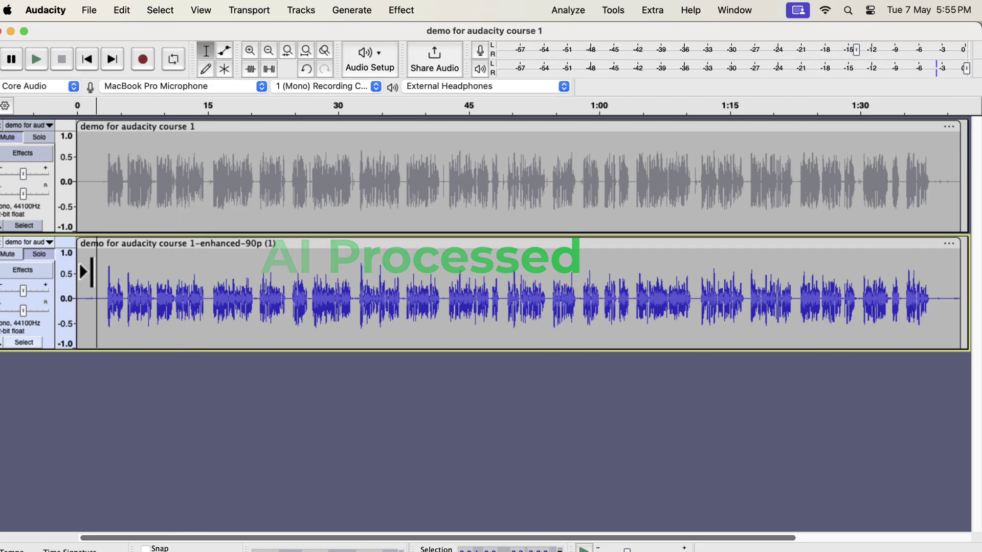
Play again while switching the solo between macro-processed and AI-enhanced tracks, ending on macro-processed
{"action": "left_click", "coordinate": [45, 136]}
{"action": "key", "text": "space"}
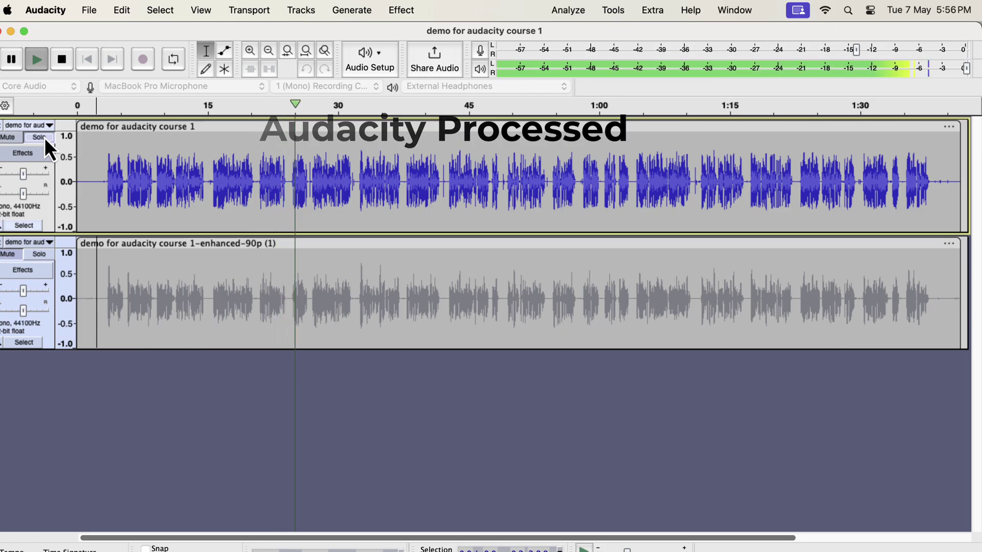
{"action": "left_click", "coordinate": [36, 254]}
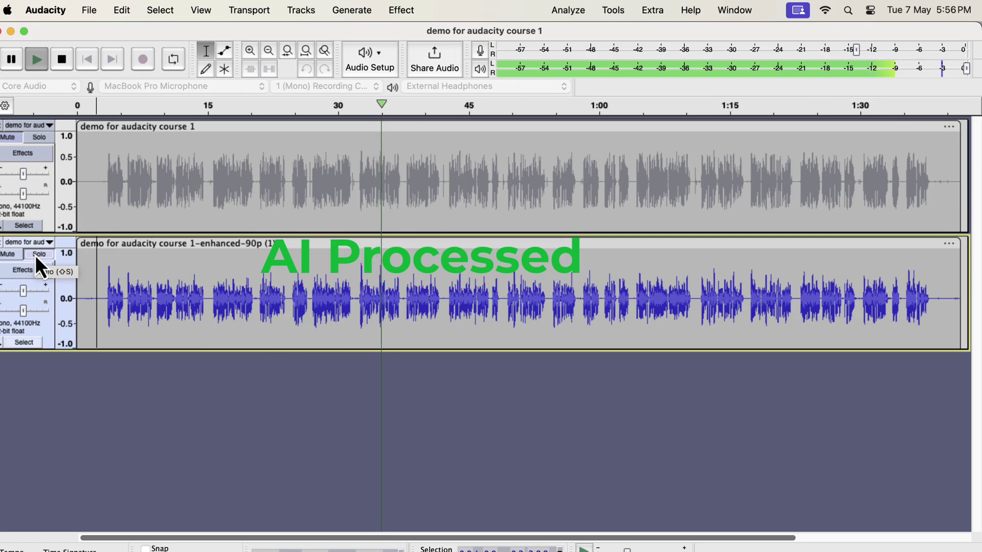
{"action": "left_click", "coordinate": [38, 138]}
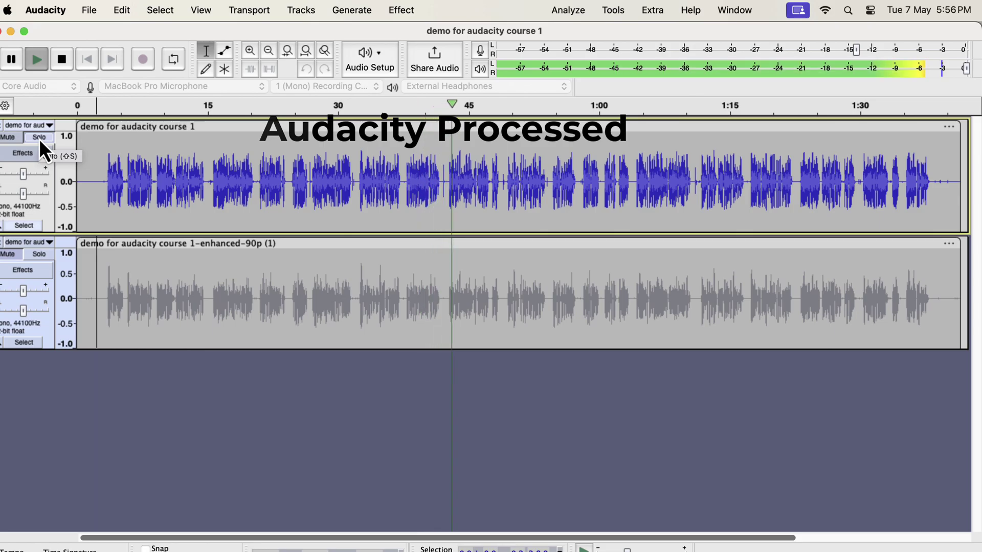
{"action": "left_click", "coordinate": [45, 257]}
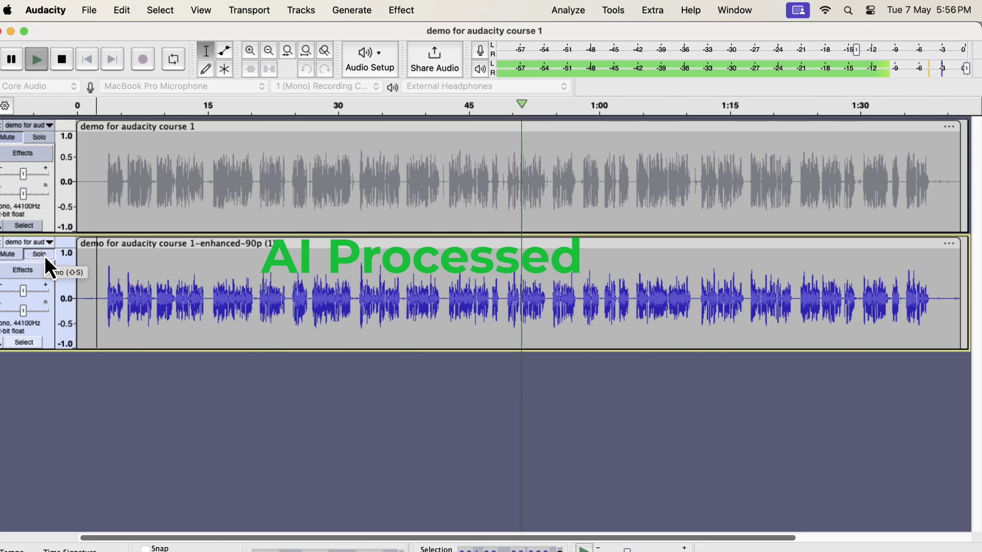
{"action": "left_click", "coordinate": [48, 138]}
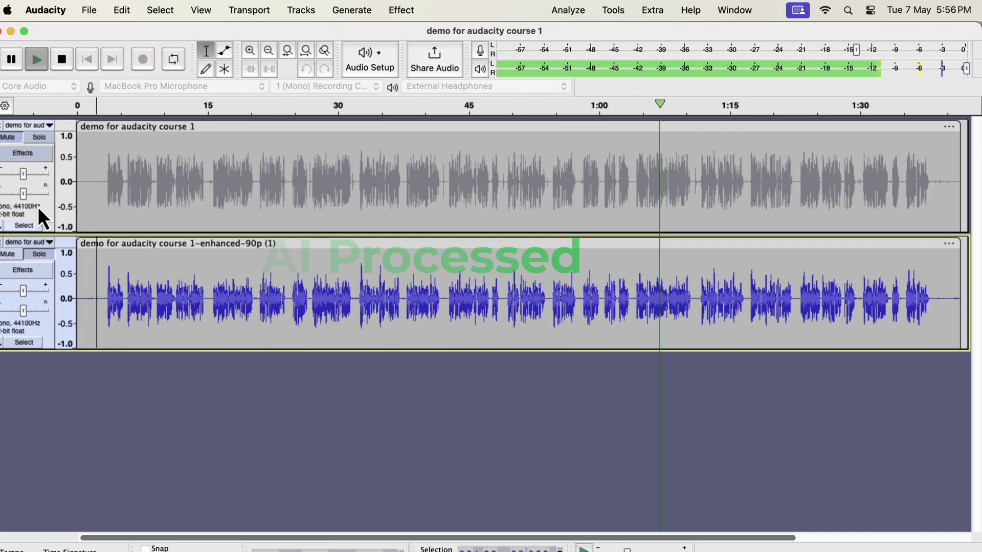
{"action": "left_click", "coordinate": [44, 140]}
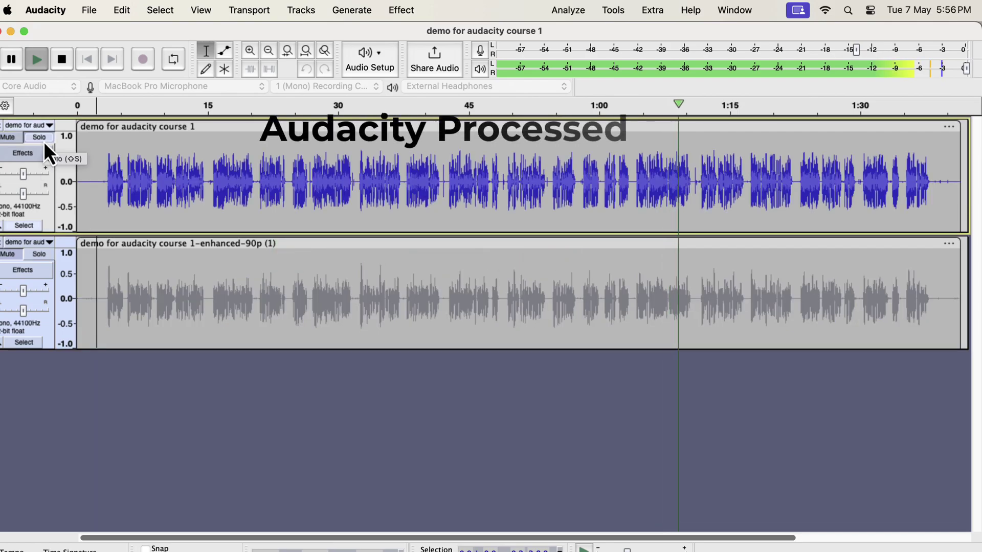
Stop playback, keeping only the macro-processed original track soloed
{"action": "key", "text": "space"}
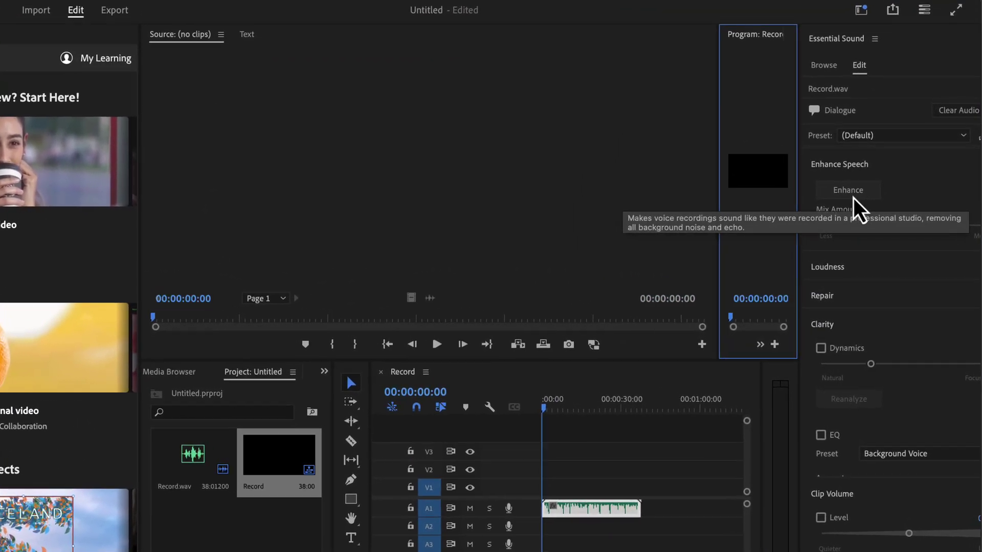
Enhance the Record.wav dialogue clip with Enhance Speech in Essential Sound's Edit tab
{"action": "left_click", "coordinate": [835, 195]}
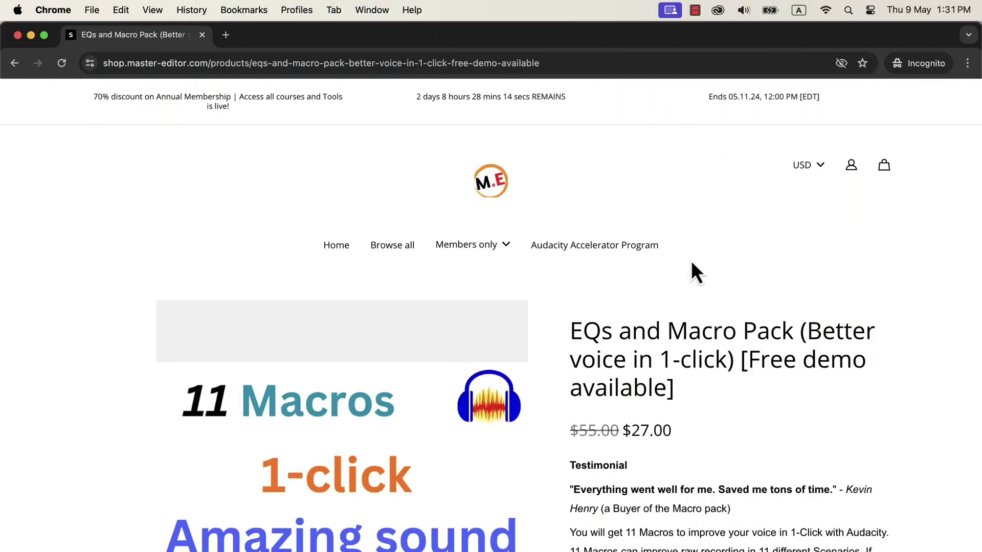
Open the 10-Day Audacity Accelerator Program ($197.00) from the You may also like recommendations
{"action": "scroll", "coordinate": [691, 261], "scroll_direction": "down", "scroll_amount": 1}
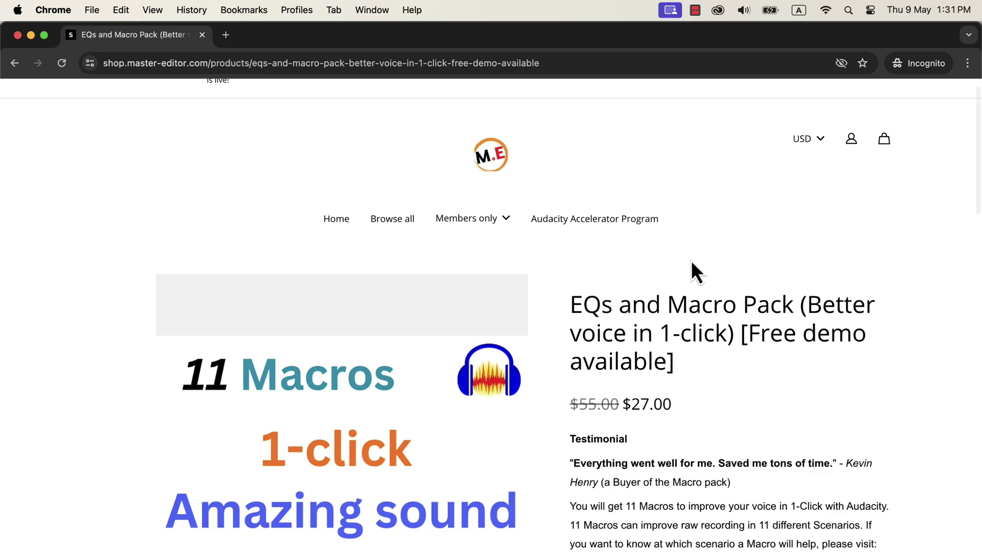
{"action": "scroll", "coordinate": [691, 259], "scroll_direction": "down", "scroll_amount": 6}
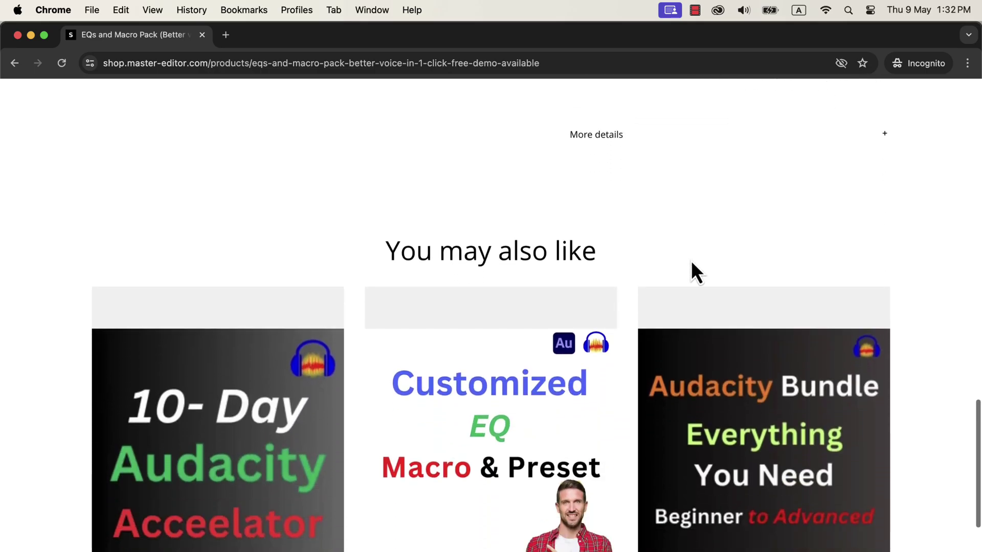
{"action": "scroll", "coordinate": [692, 262], "scroll_direction": "down", "scroll_amount": 2}
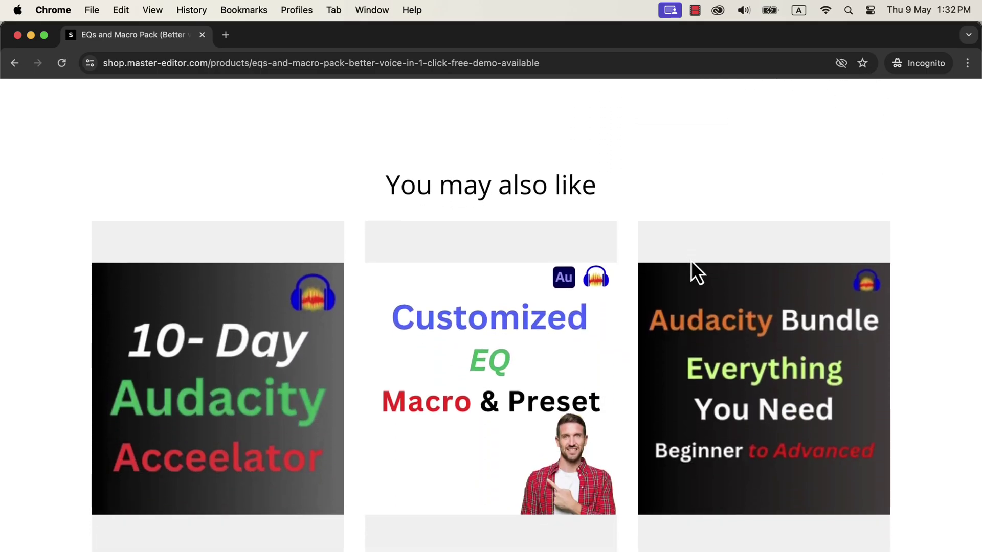
{"action": "mouse_move", "coordinate": [695, 389]}
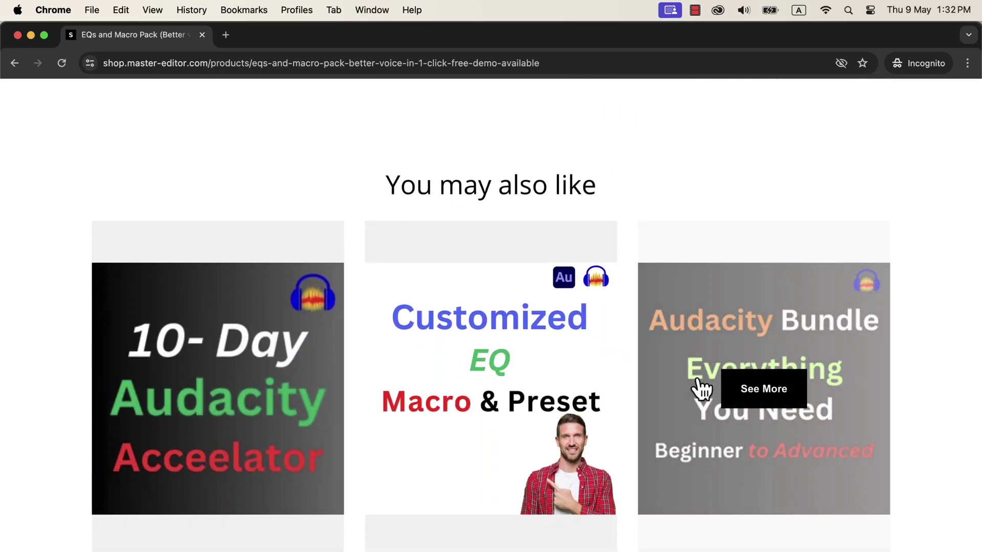
{"action": "mouse_move", "coordinate": [263, 390]}
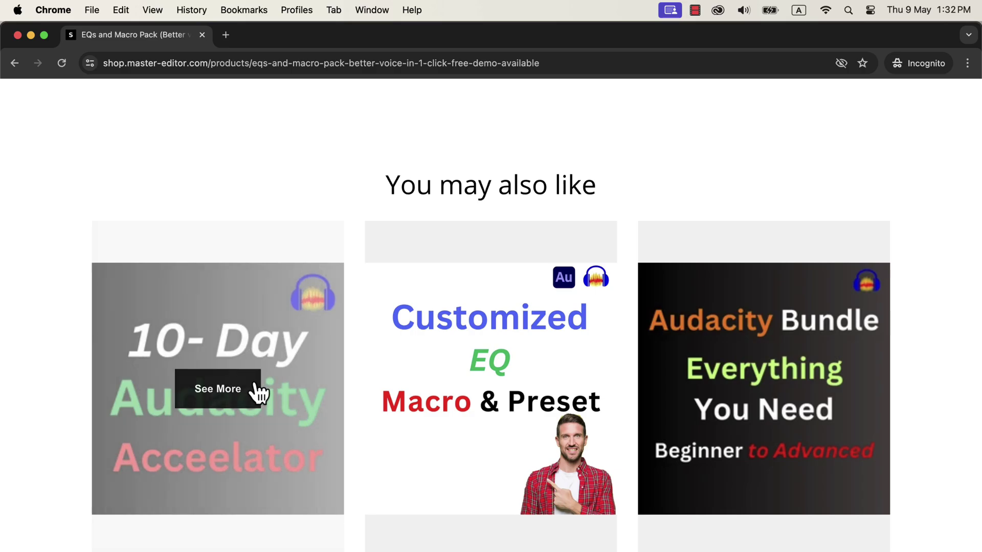
{"action": "left_click", "coordinate": [219, 397]}
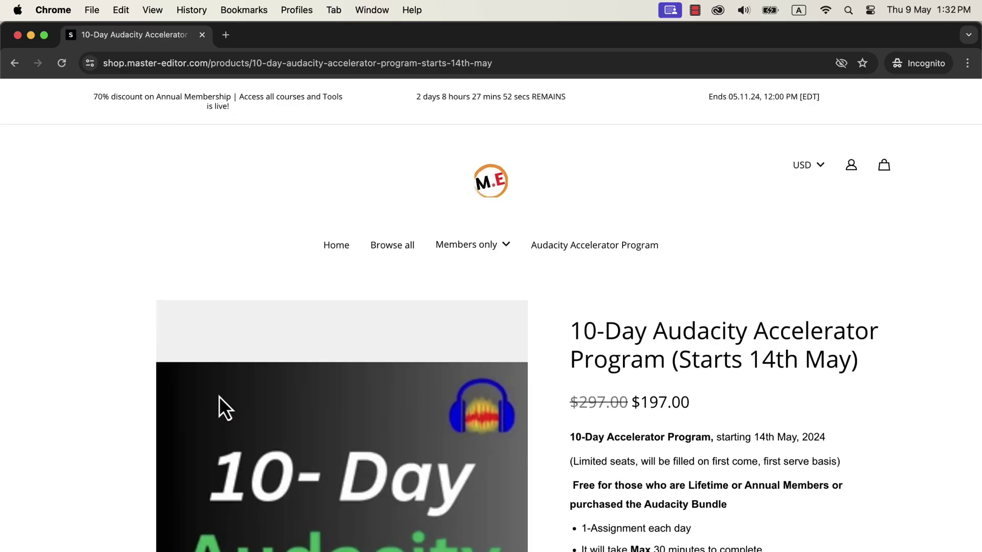